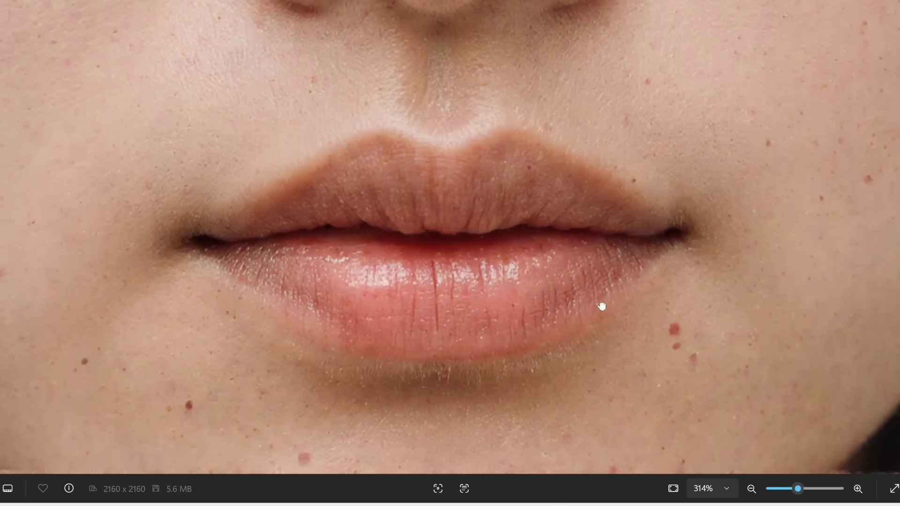
# Pan across the 314% zoomed portrait to inspect the lips and skin texture
pyautogui.hscroll(3, 603, 307)
pyautogui.hscroll(-2, 548, 312)
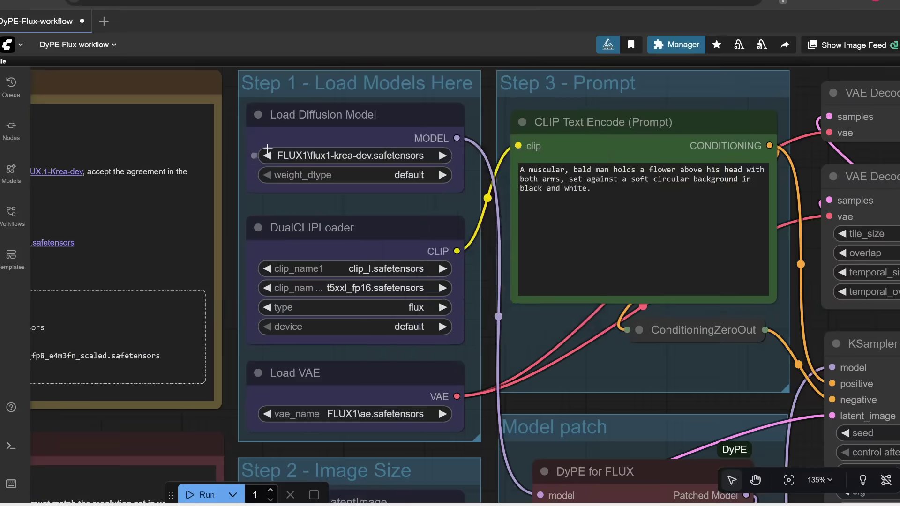
# Set the DualCLIPLoader's clip_name2 to t5xxl_fp8_e4m3fn_scaled, leaving the diffusion model unchanged
pyautogui.click(385, 149)
pyautogui.click(441, 272)
pyautogui.click(396, 266)
pyautogui.click(398, 381)
# Zoom the canvas in on the generated portrait to inspect it
pyautogui.scroll(-3, 397, 387)
pyautogui.scroll(5, 450, 299)
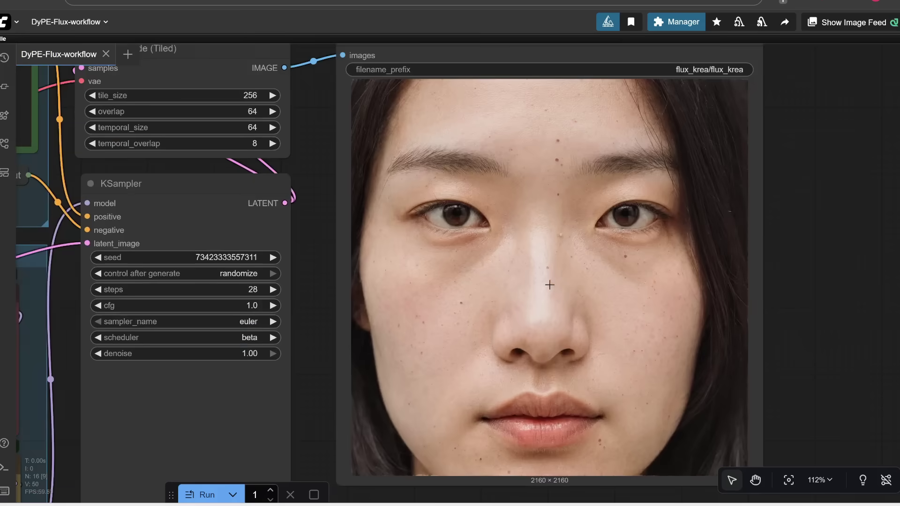
pyautogui.scroll(3, 546, 283)
pyautogui.scroll(3, 585, 274)
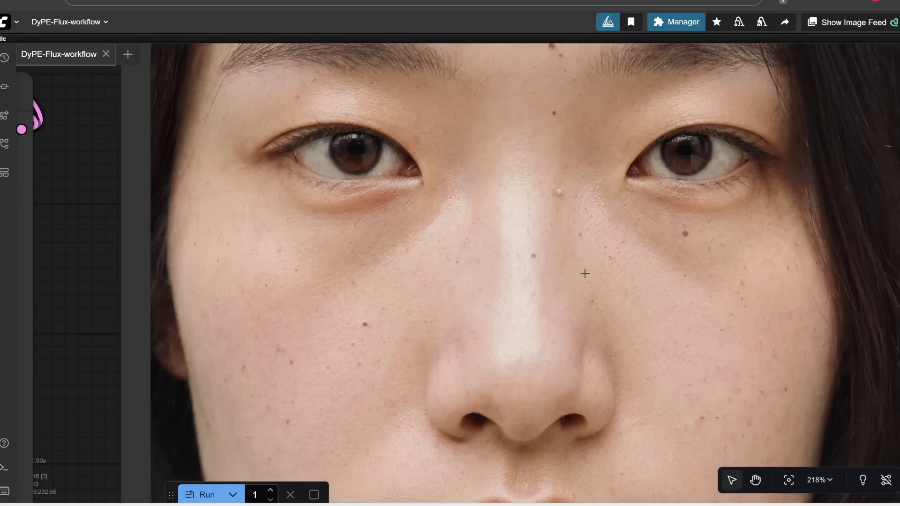
pyautogui.scroll(1, 587, 253)
pyautogui.scroll(-1, 587, 250)
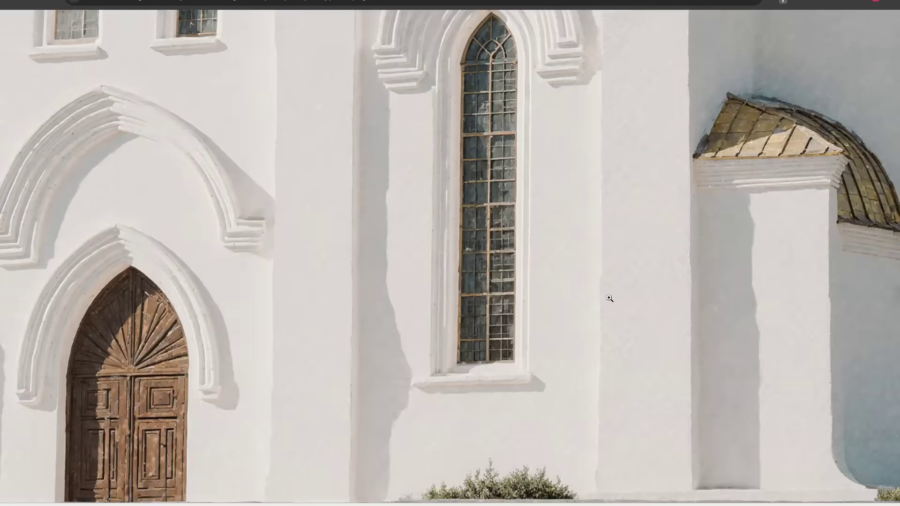
# Close the full-resolution church image and zoom into the FLUX vs DyPE neon street pair
pyautogui.hotkey('ctrl', 'w')
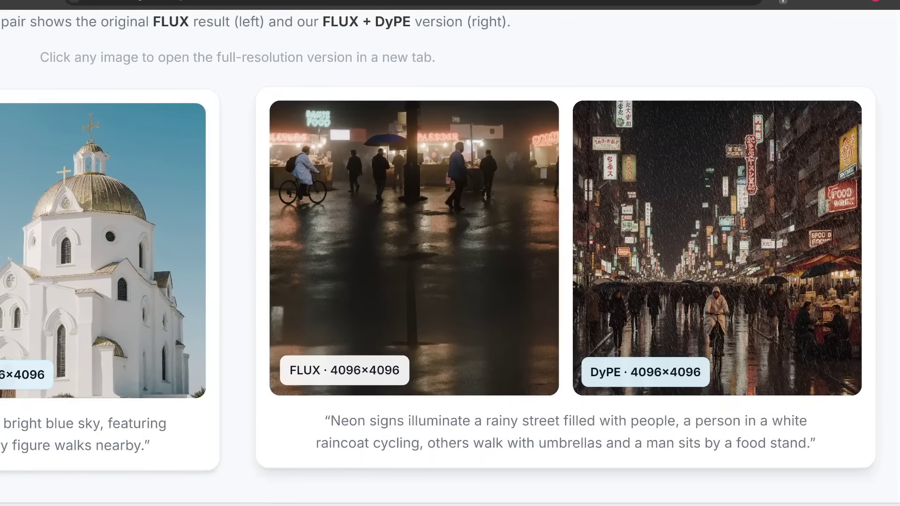
pyautogui.scroll(5, 390, 291)
pyautogui.scroll(-5, 390, 290)
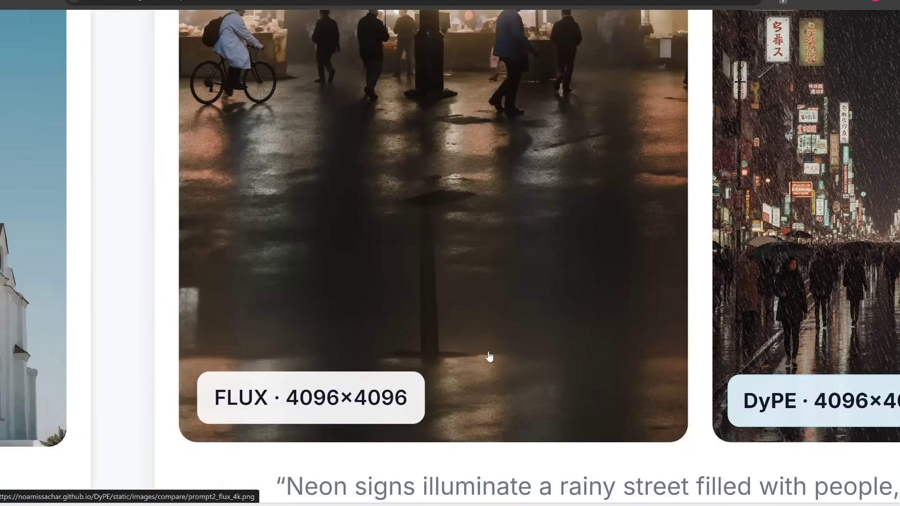
pyautogui.scroll(2, 487, 357)
pyautogui.scroll(1, 489, 357)
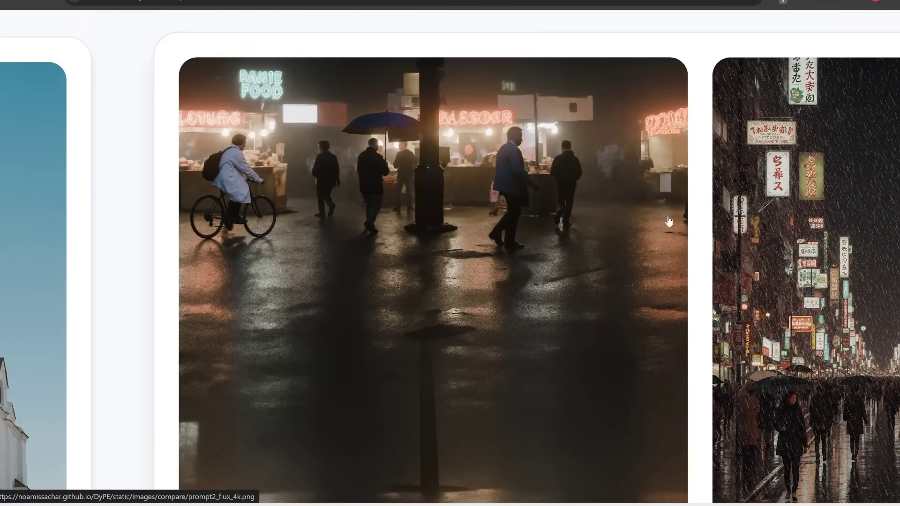
pyautogui.scroll(2, 559, 221)
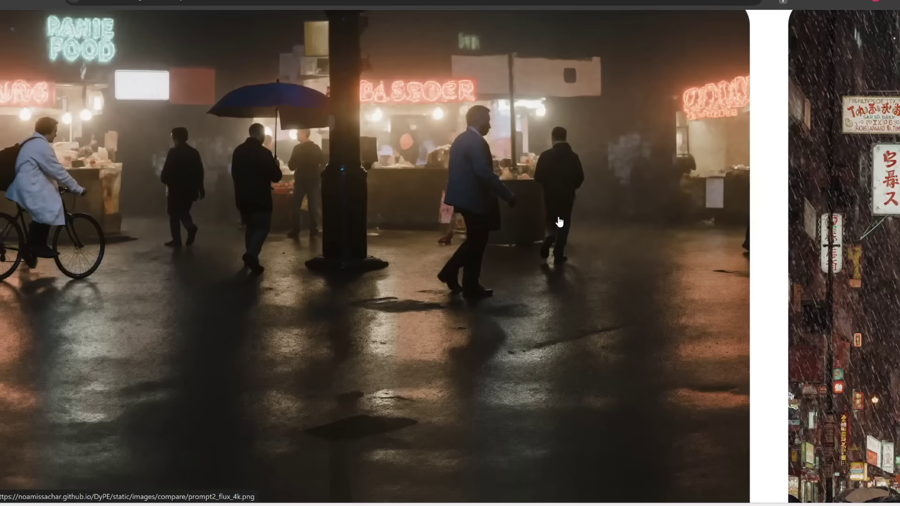
pyautogui.scroll(-2, 752, 370)
pyautogui.scroll(-2, 752, 370)
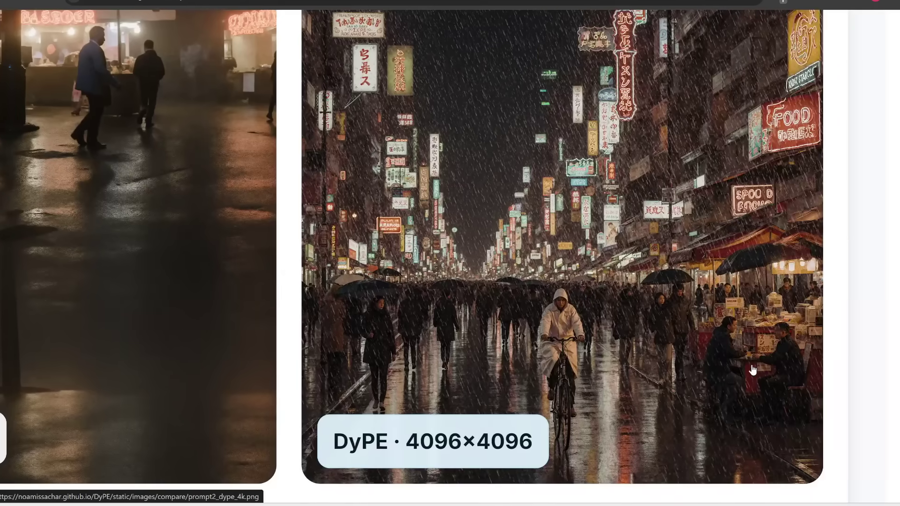
# Zoom into the FLUX and DyPE pitcher samples to compare their detail
pyautogui.scroll(4, 618, 419)
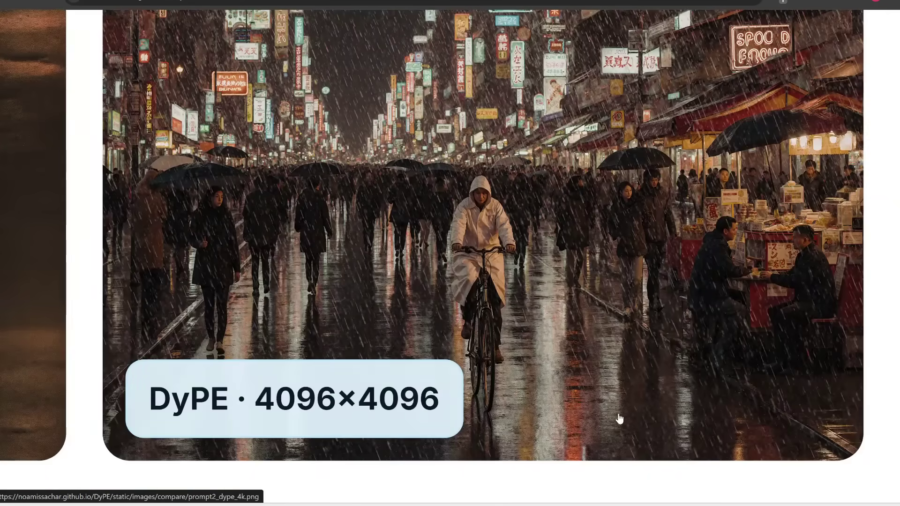
pyautogui.scroll(1, 618, 418)
pyautogui.scroll(-2, 619, 419)
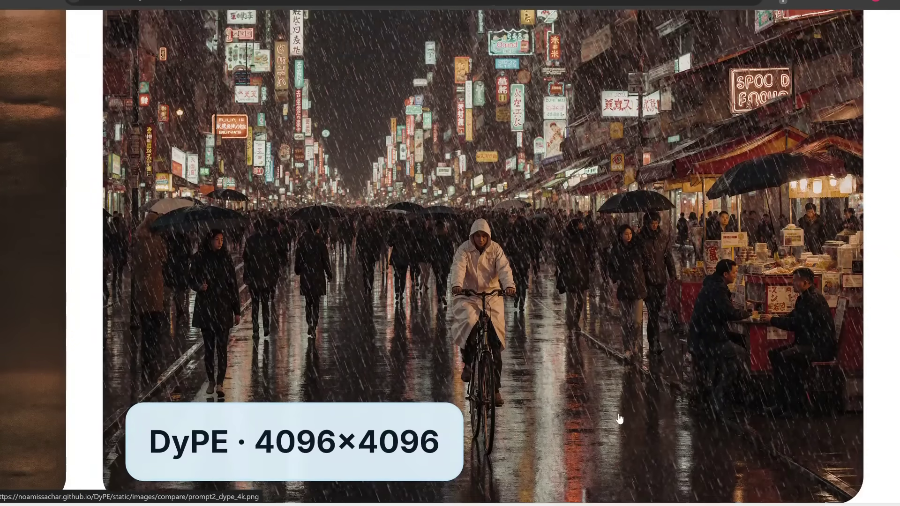
pyautogui.scroll(1, 619, 419)
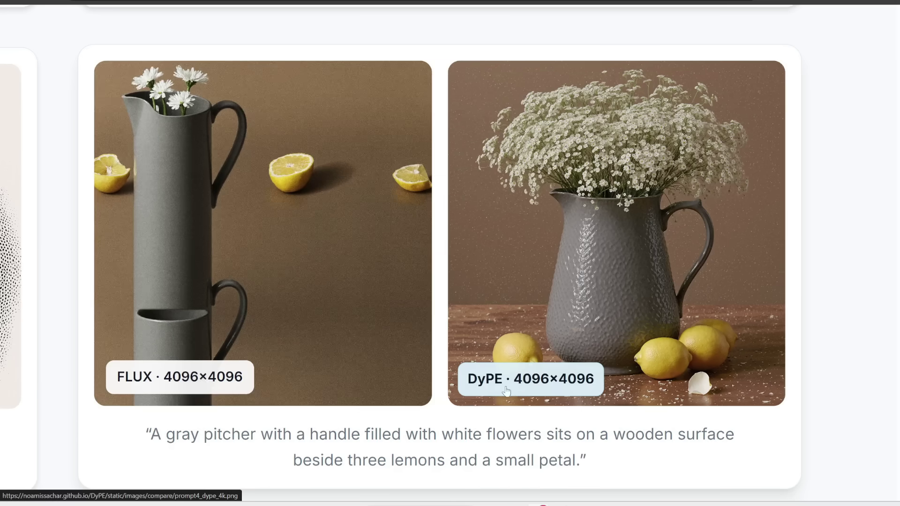
pyautogui.scroll(3, 702, 363)
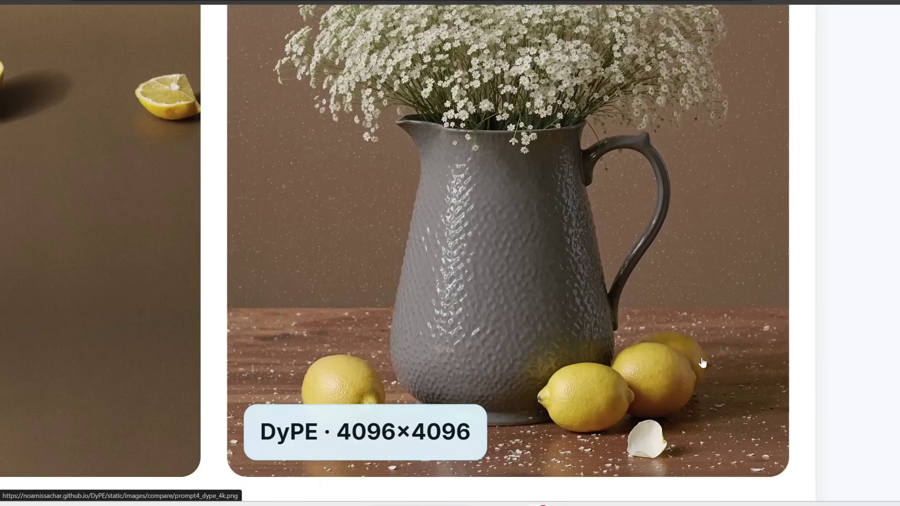
pyautogui.scroll(2, 702, 363)
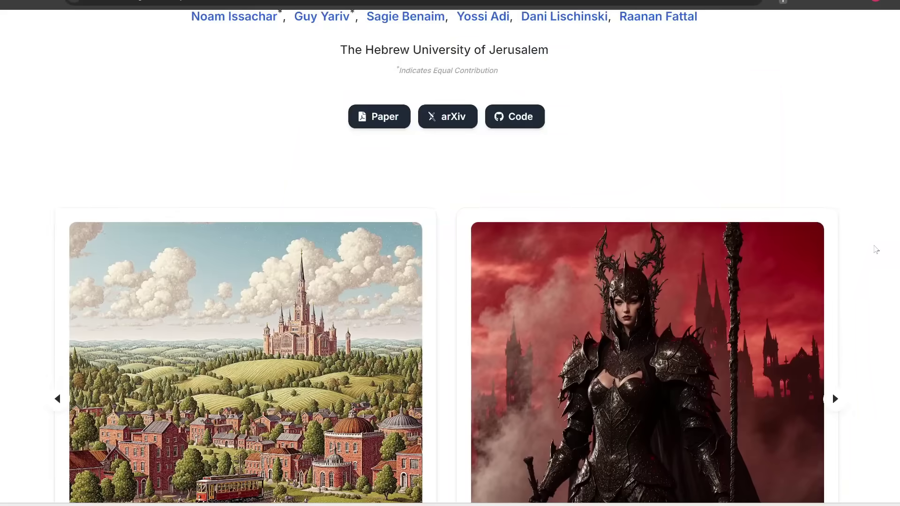
pyautogui.scroll(-3, 876, 247)
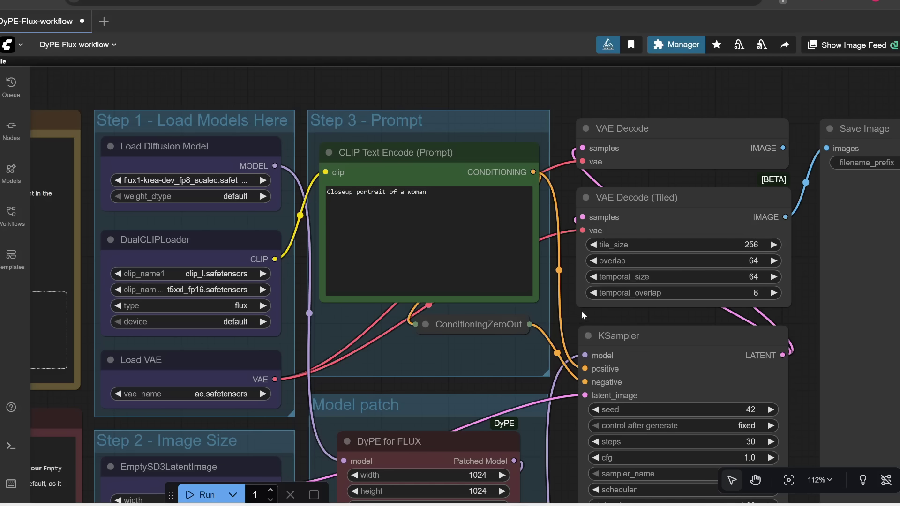
# Review the 'Closeup portrait of a woman' prompt and the 2160×2160 face in Save Image
pyautogui.scroll(7, 711, 272)
pyautogui.scroll(-2, 711, 272)
pyautogui.scroll(1, 640, 294)
pyautogui.tripleClick(641, 294)
pyautogui.click(640, 294)
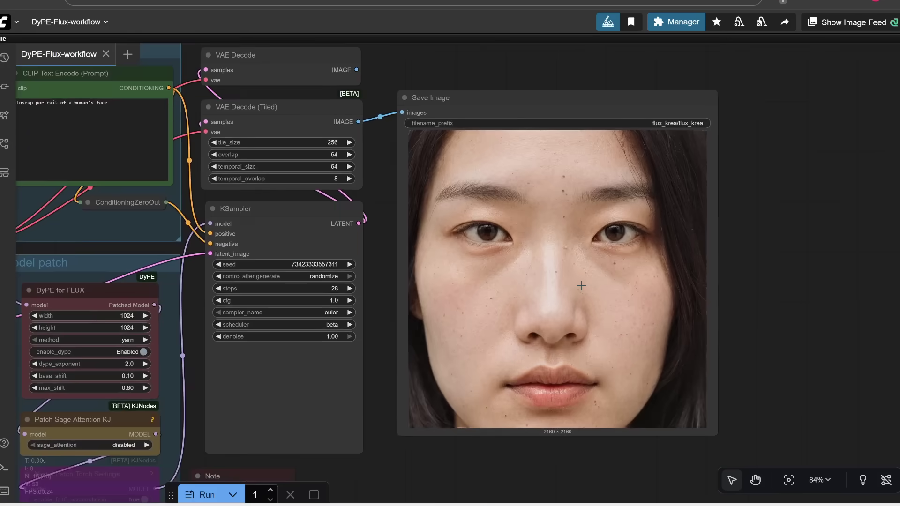
pyautogui.scroll(3, 582, 285)
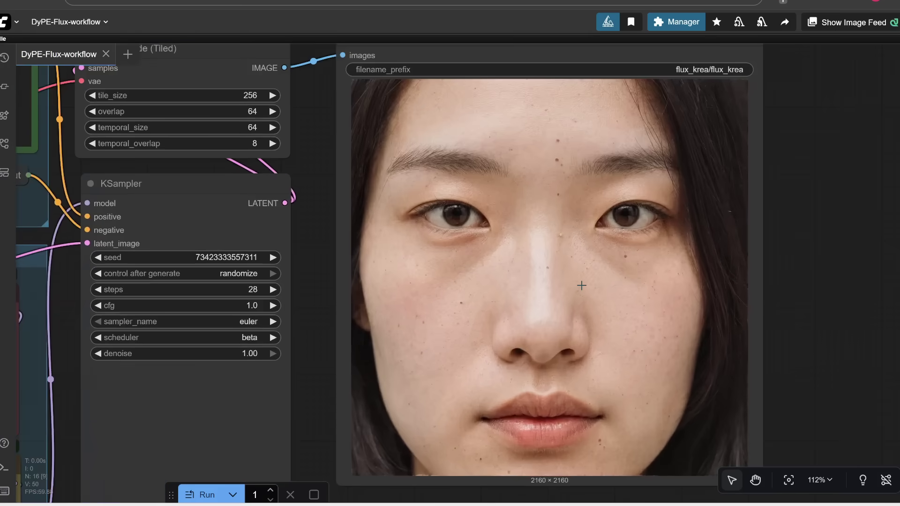
pyautogui.scroll(2, 581, 285)
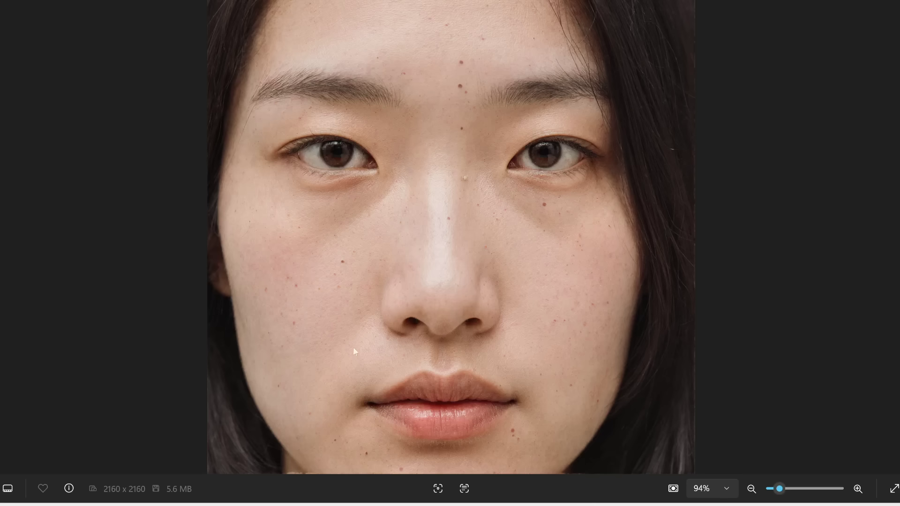
# Zoom the portrait to 259%, pan down over the nose and lips, then zoom out
pyautogui.scroll(6, 361, 312)
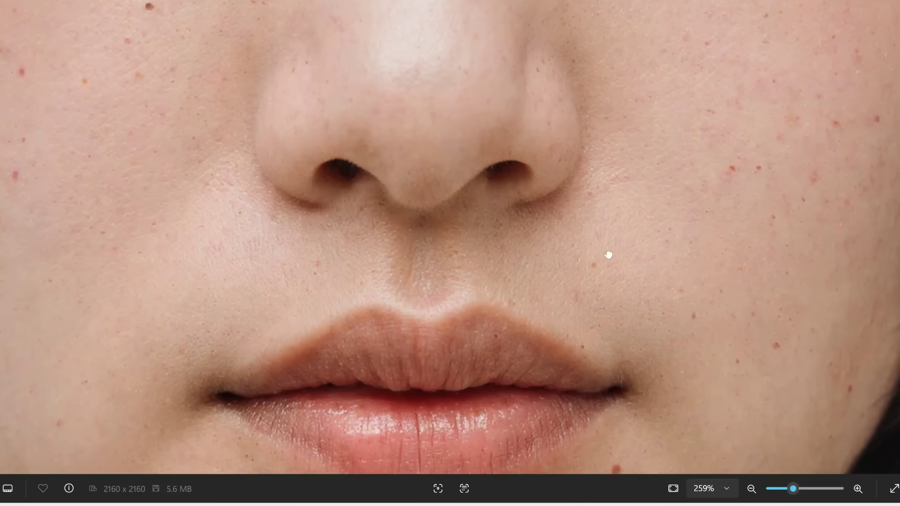
pyautogui.moveTo(609, 249); pyautogui.dragTo(634, 179)
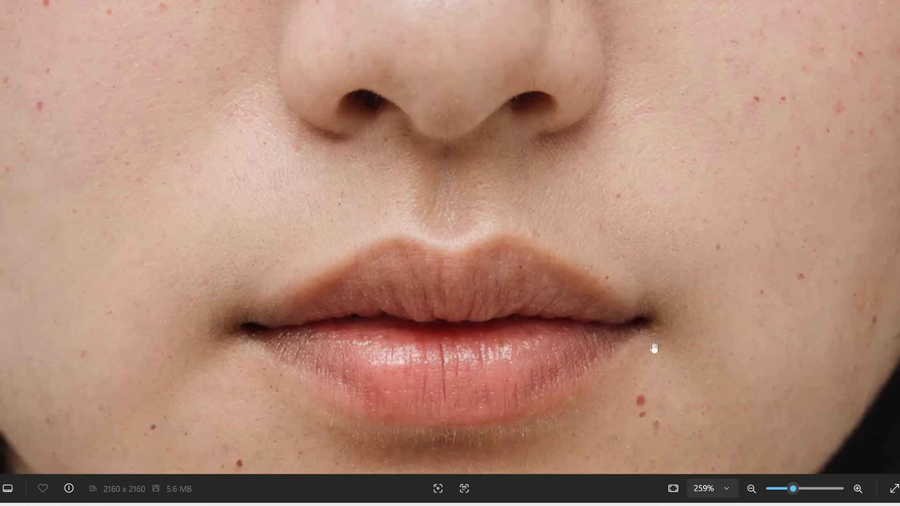
pyautogui.moveTo(656, 359); pyautogui.dragTo(669, 312)
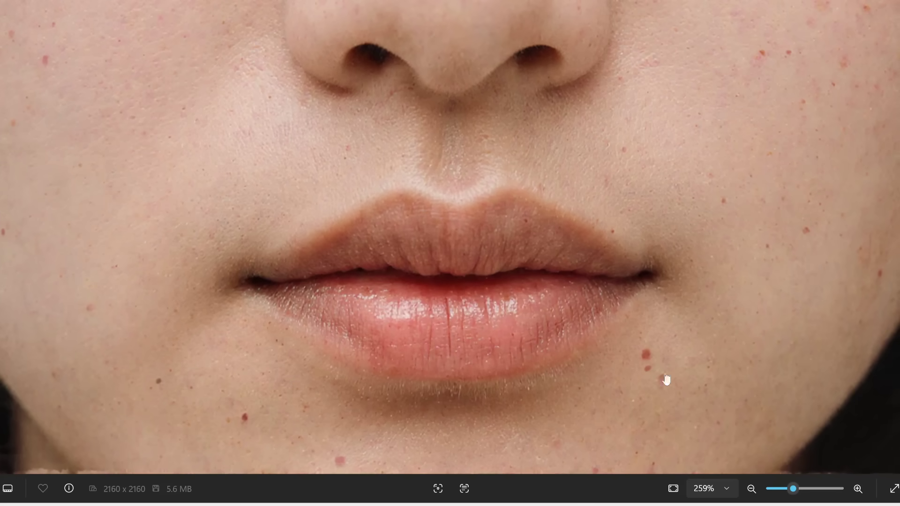
pyautogui.scroll(-3, 717, 316)
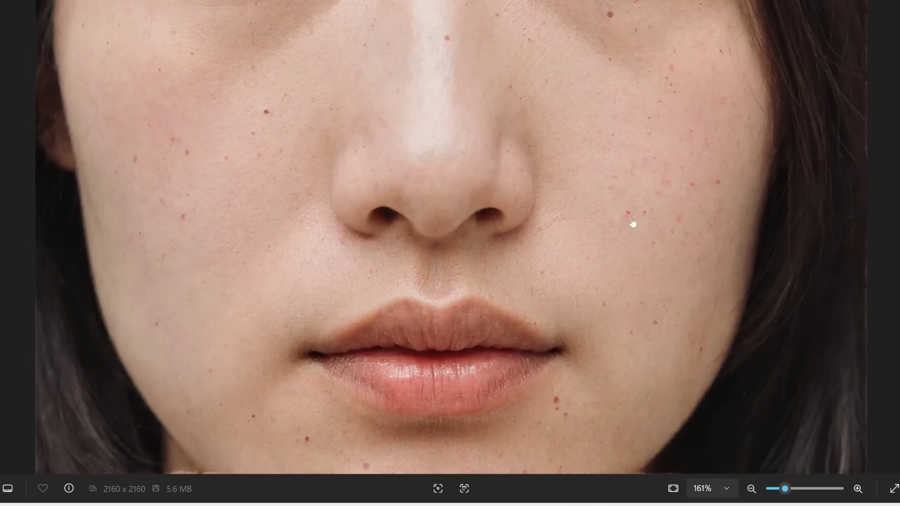
pyautogui.scroll(-2, 636, 239)
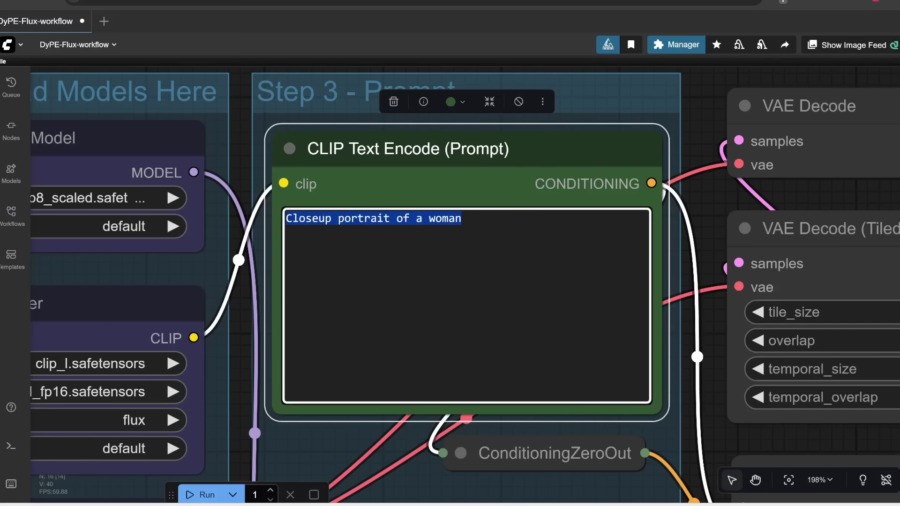
# Paste the Rockies flower meadow prompt and set the latent image width to 3000 (becomes 3008)
pyautogui.write('a meadow of flowers, the rockies in the background, beautiful landscape photo')
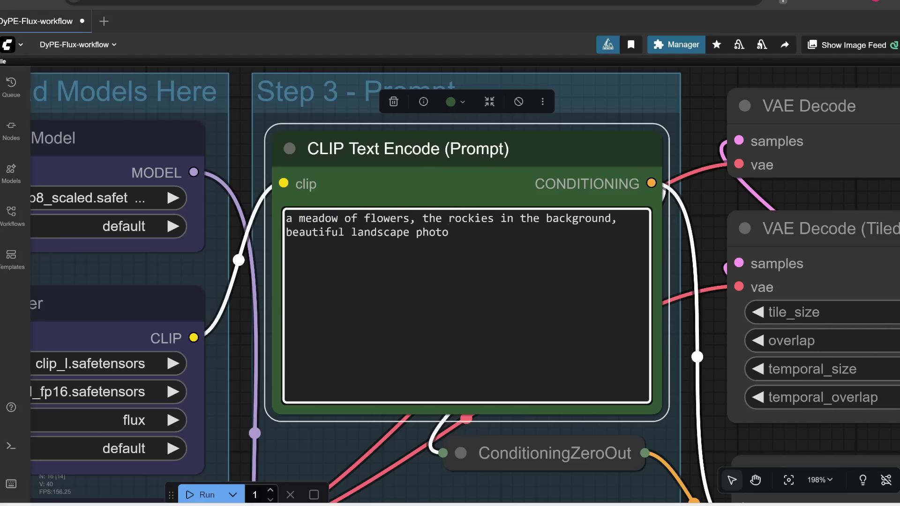
pyautogui.moveTo(244, 429); pyautogui.dragTo(607, 22)
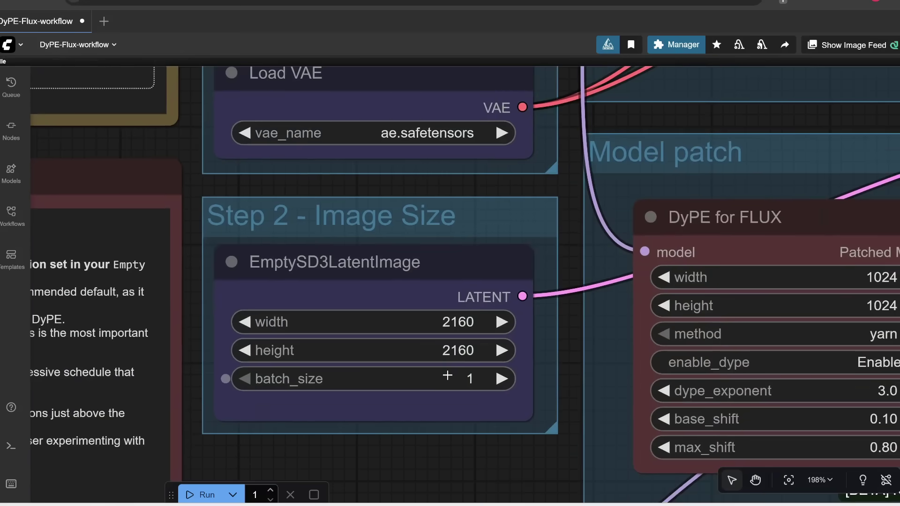
pyautogui.click(455, 321)
pyautogui.write('3000')
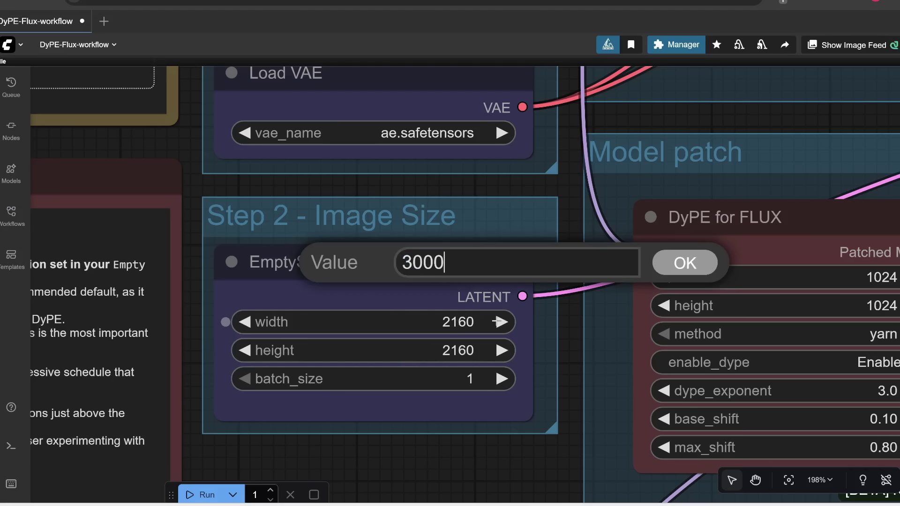
pyautogui.press('Return')
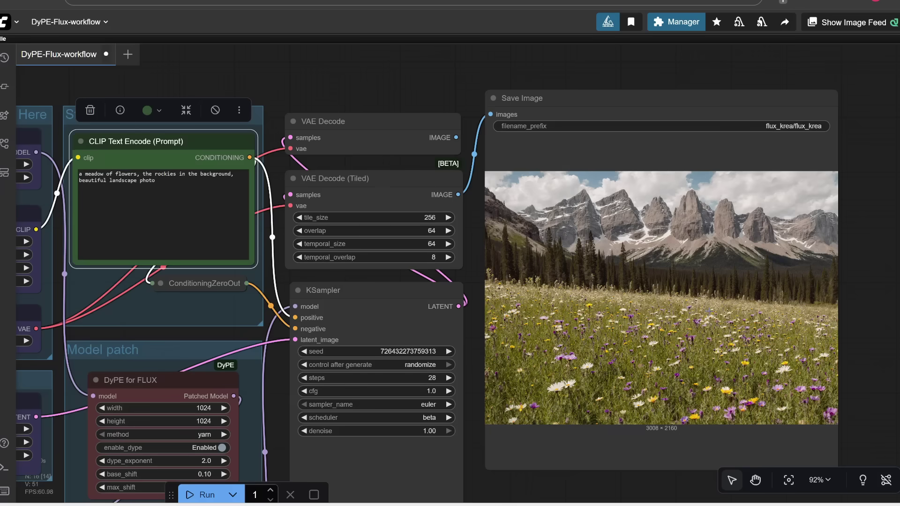
# Zoom the landscape to 259% to examine the mountain peaks and forest
pyautogui.scroll(13, 797, 338)
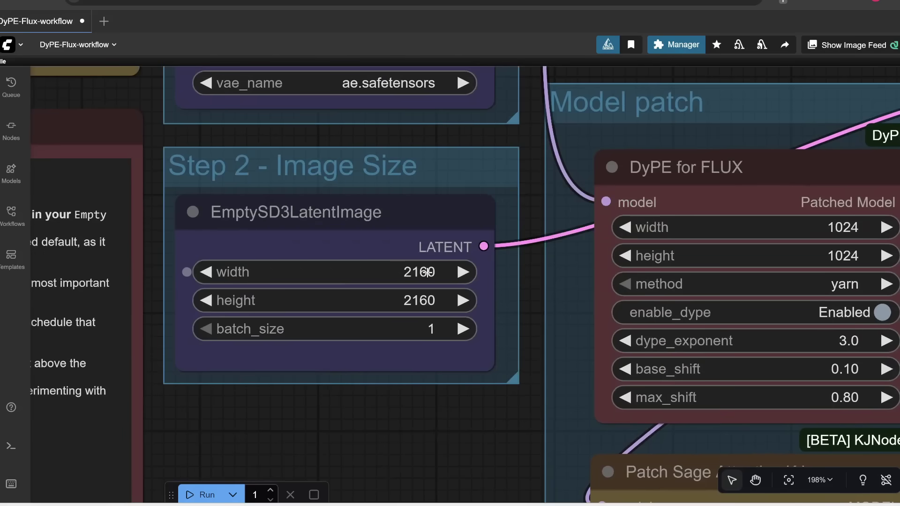
# Generate the 2160×2160 image from the 'portrait of a cat on a sofa' prompt
pyautogui.scroll(9, 490, 284)
pyautogui.hscroll(7, 489, 284)
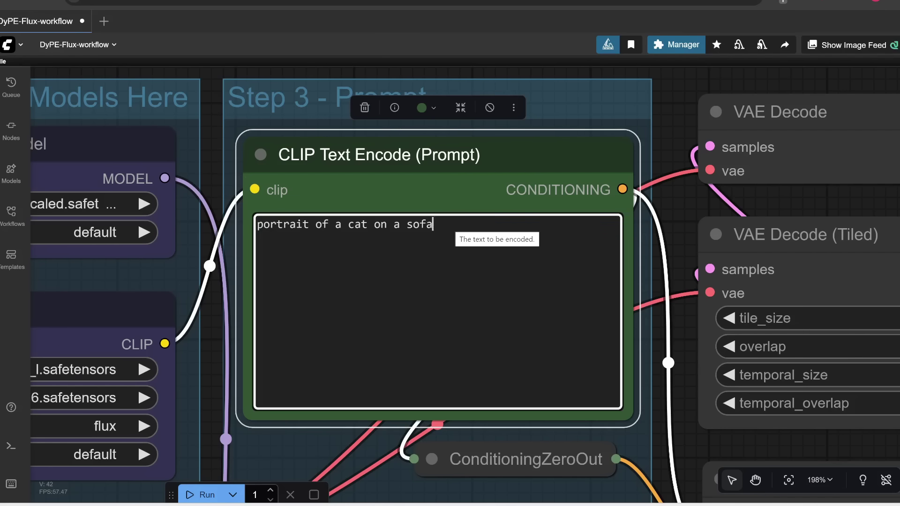
pyautogui.click(199, 495)
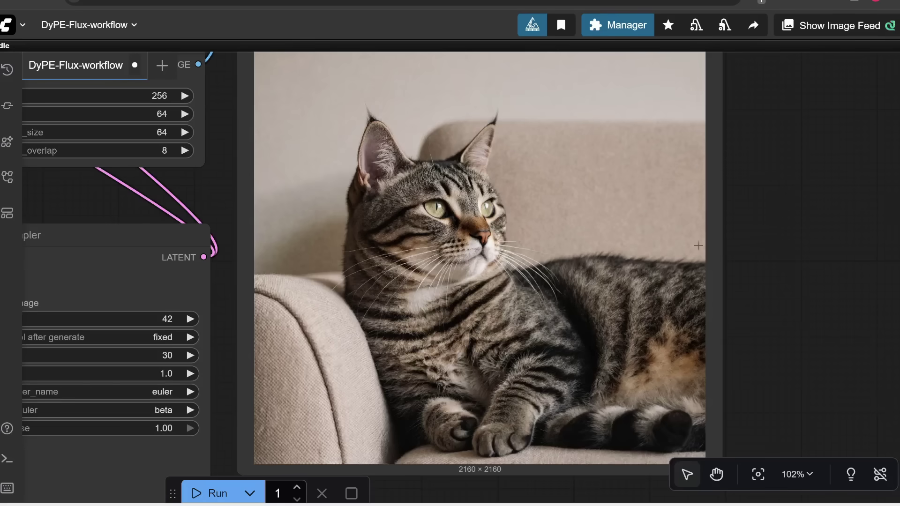
pyautogui.scroll(-3, 632, 315)
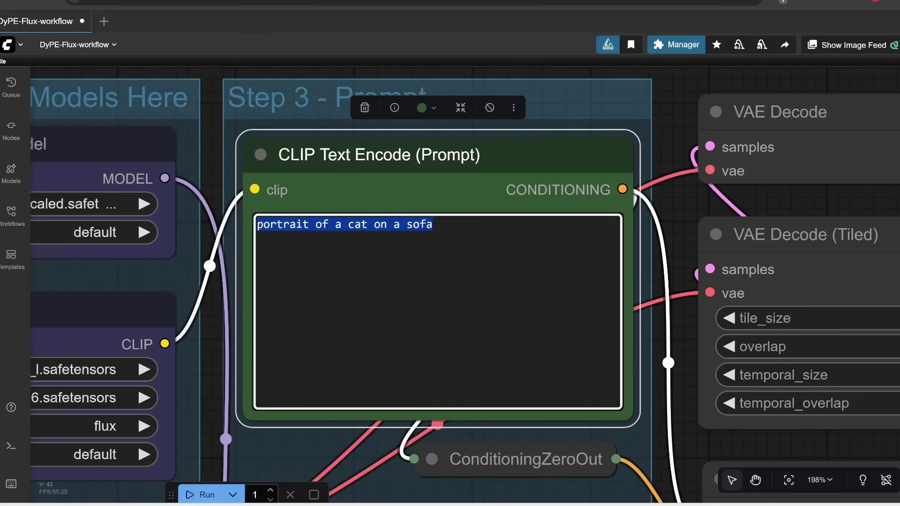
# Paste 'oil painting of a forest in autumn' as the prompt and generate the image
pyautogui.write('oil painting of a forest in autumn')
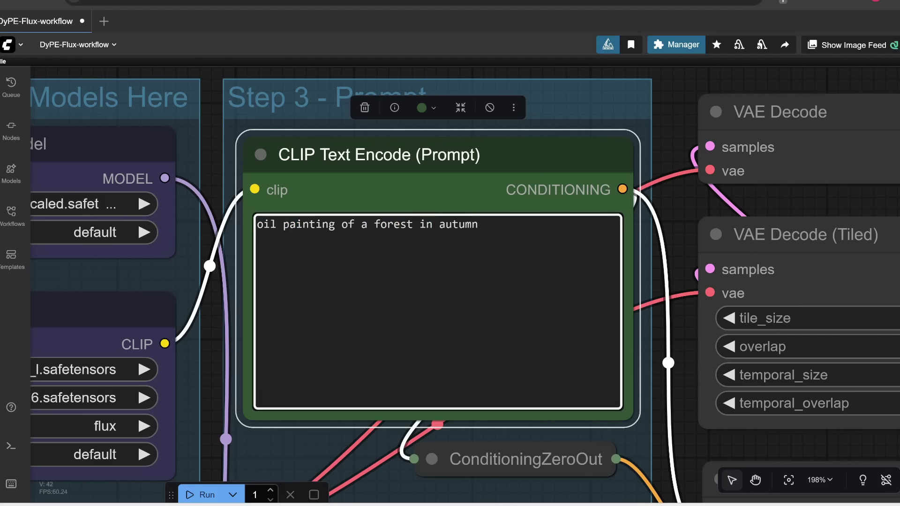
pyautogui.click(191, 494)
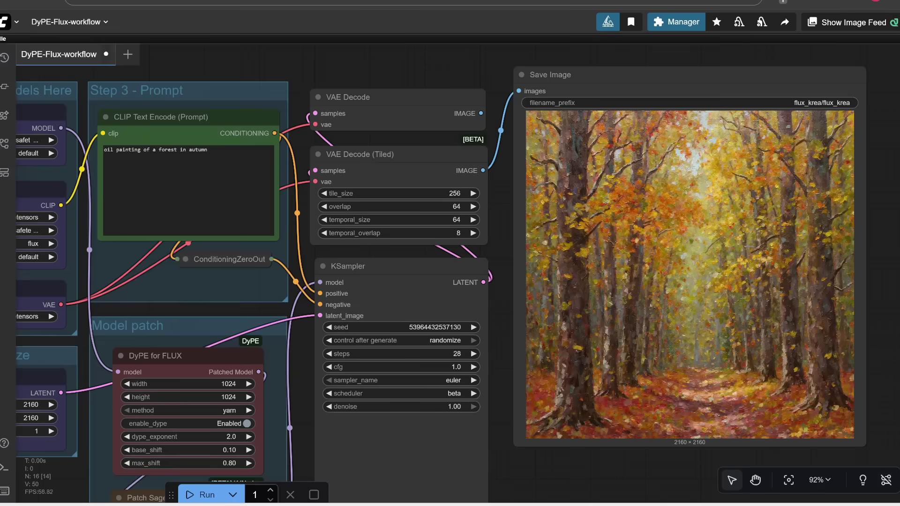
pyautogui.scroll(5, 666, 253)
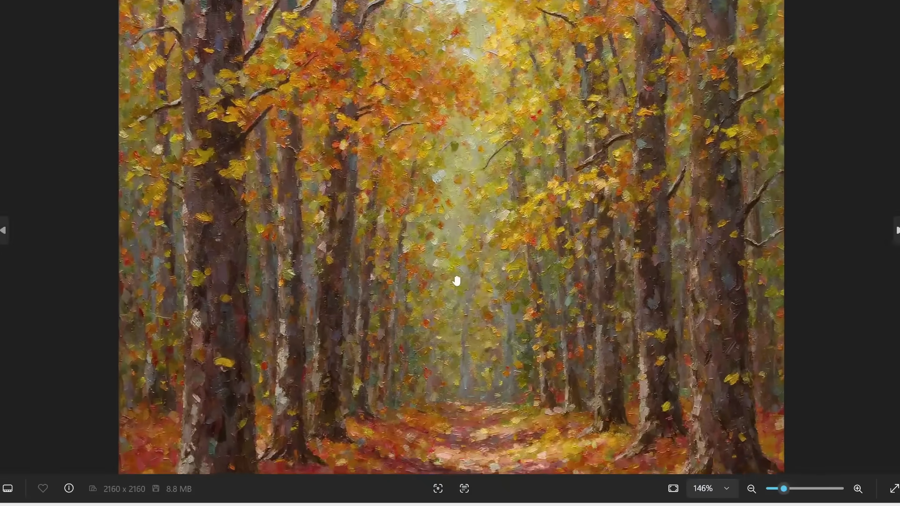
pyautogui.scroll(4, 459, 282)
pyautogui.scroll(4, 459, 283)
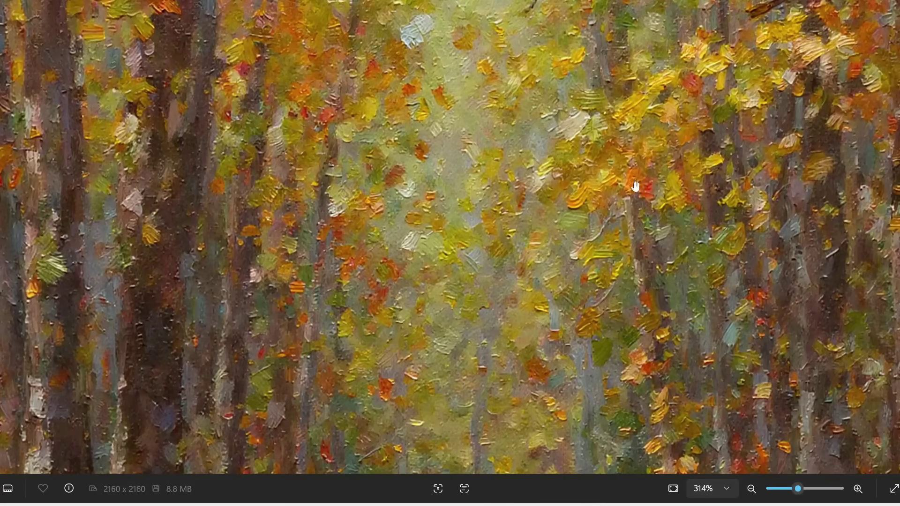
pyautogui.moveTo(297, 157); pyautogui.dragTo(653, 403)
pyautogui.moveTo(691, 171)
pyautogui.mouseDown()
pyautogui.moveTo(599, 310)
pyautogui.moveTo(281, 197)
pyautogui.moveTo(374, 390)
pyautogui.moveTo(273, 182)
pyautogui.mouseUp()
pyautogui.scroll(-4, 273, 182)
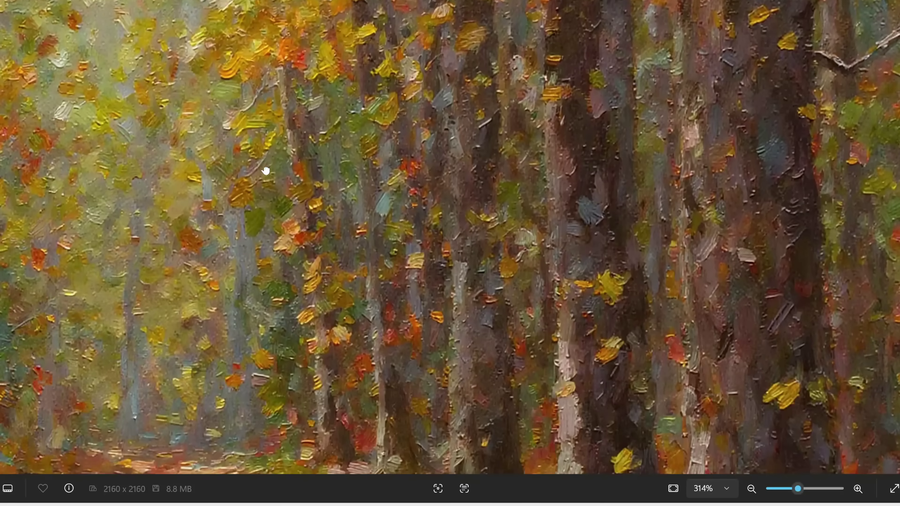
pyautogui.scroll(-2, 266, 172)
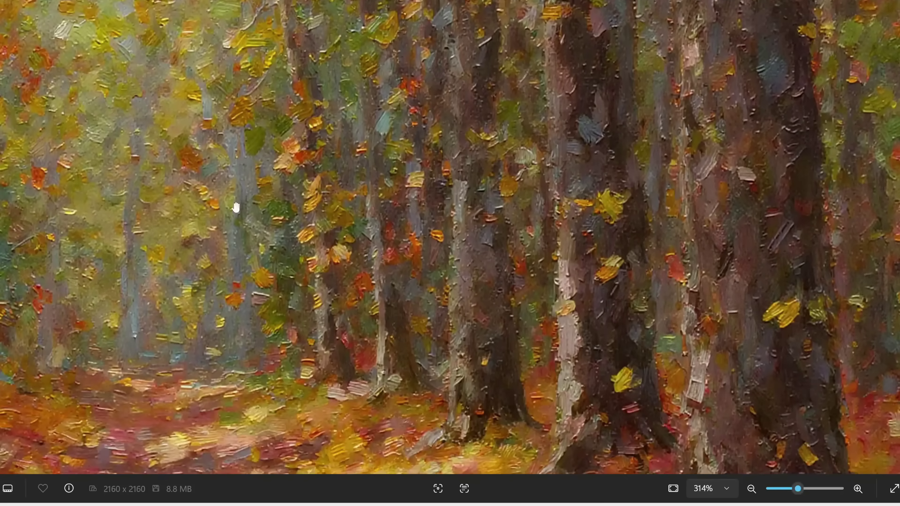
pyautogui.scroll(-2, 241, 156)
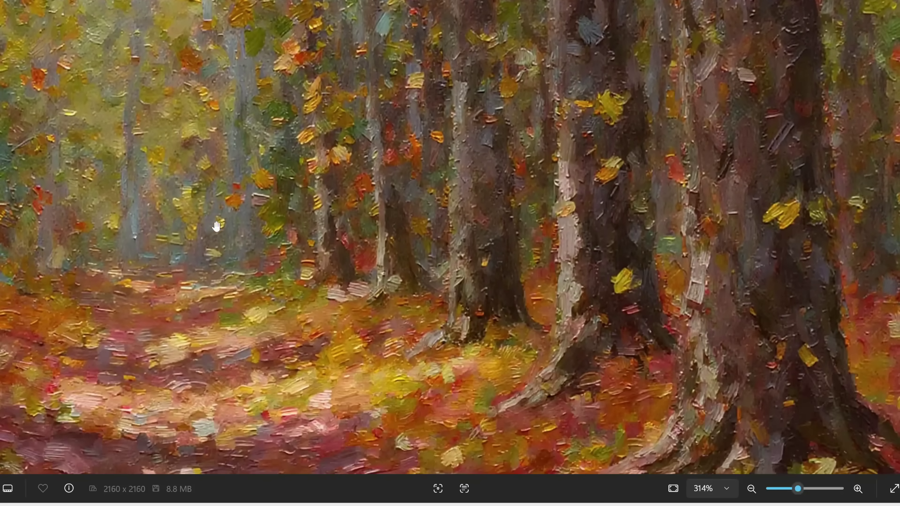
pyautogui.moveTo(206, 258)
pyautogui.mouseDown()
pyautogui.moveTo(510, 179)
pyautogui.moveTo(518, 167)
pyautogui.mouseUp()
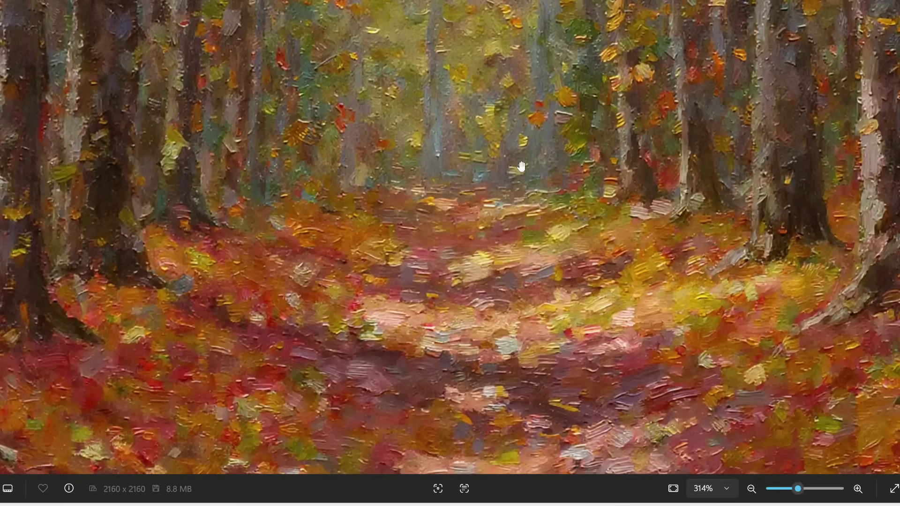
pyautogui.scroll(-6, 515, 211)
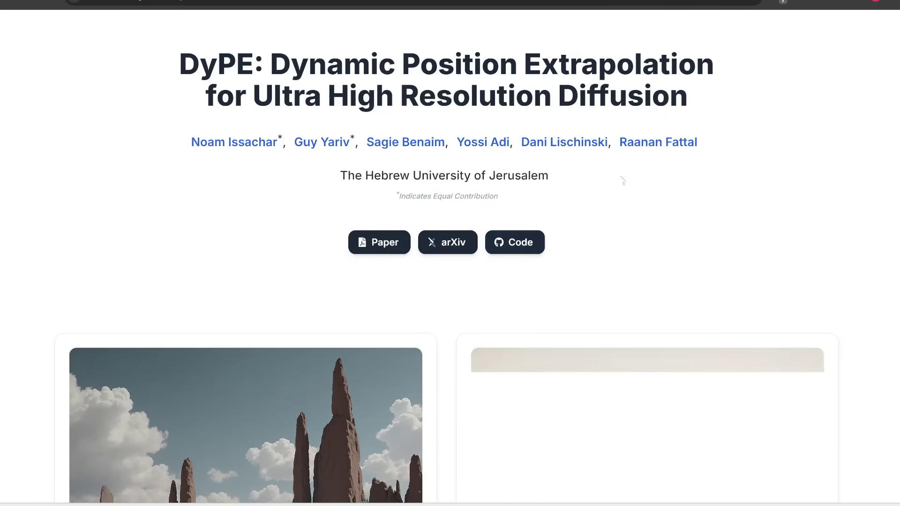
# Open the DyPE GitHub code repository and scroll down through its README
pyautogui.click(530, 245)
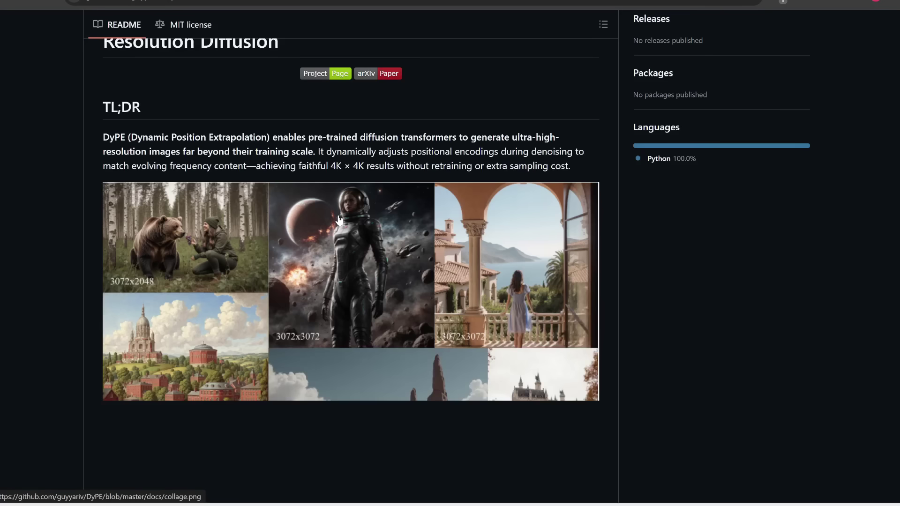
pyautogui.scroll(-5, 340, 220)
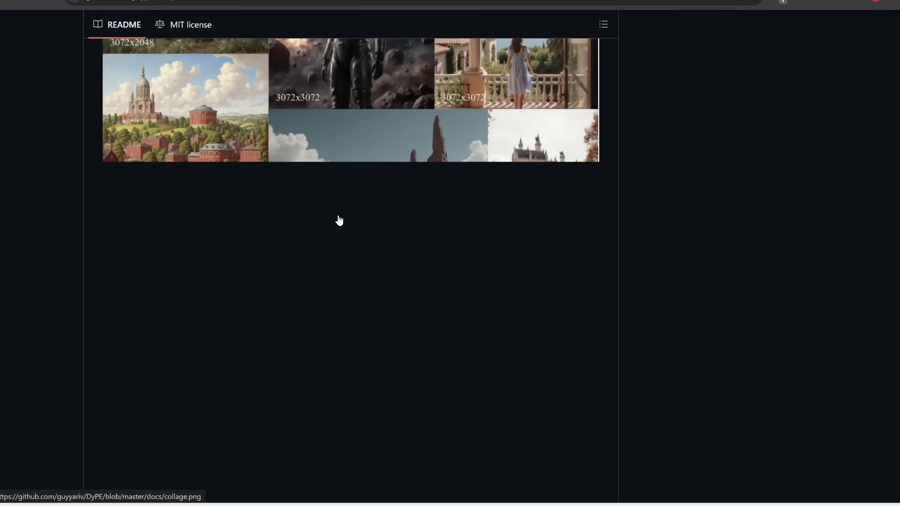
pyautogui.scroll(-5, 339, 220)
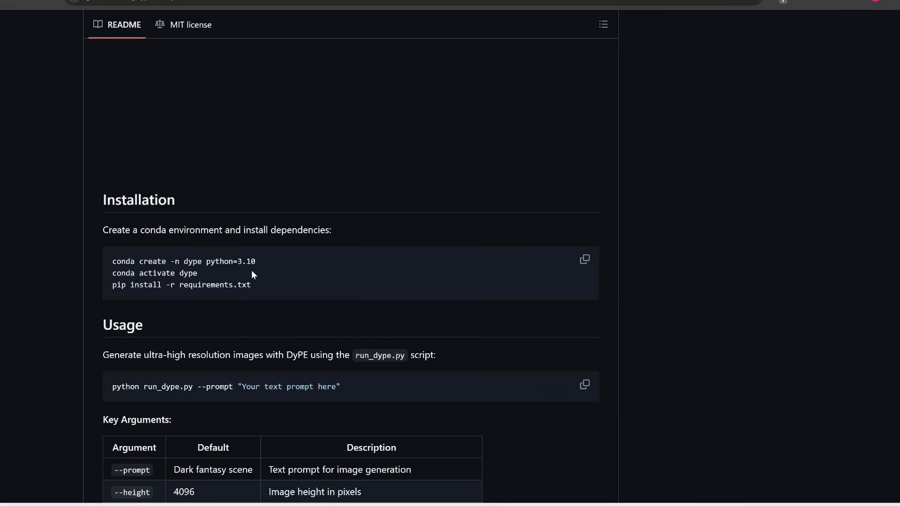
pyautogui.scroll(-1, 181, 232)
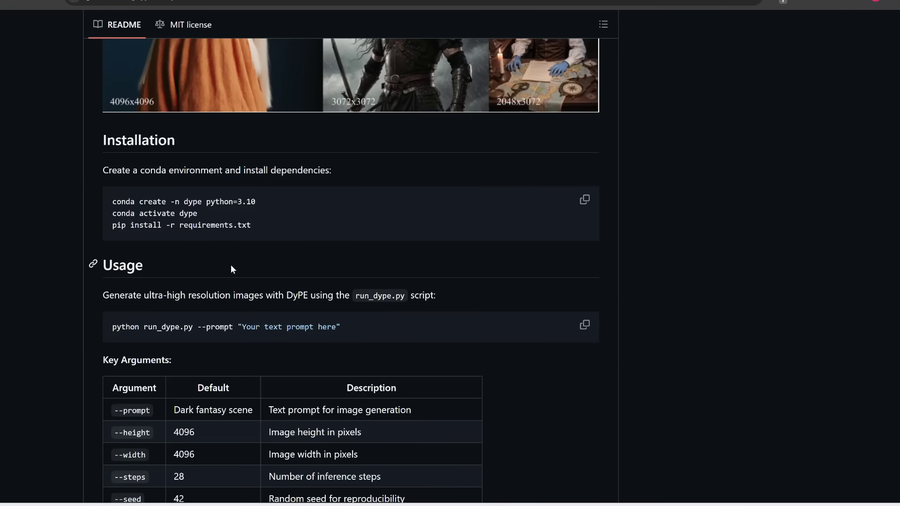
# Enlarge the README and select the run_dype.py Usage and Examples command blocks
pyautogui.hotkey('ctrl', '+')
pyautogui.hotkey('ctrl', '+')
pyautogui.hotkey('ctrl', '+')
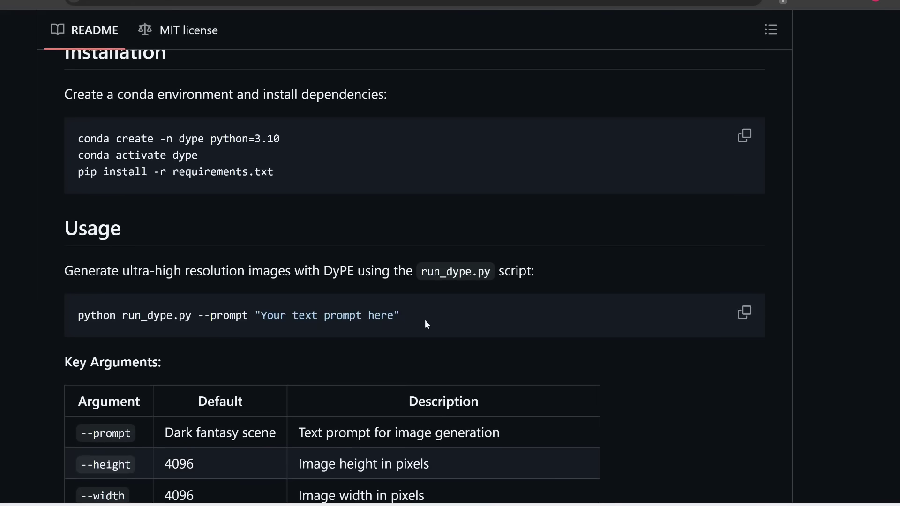
pyautogui.moveTo(424, 320); pyautogui.dragTo(67, 329)
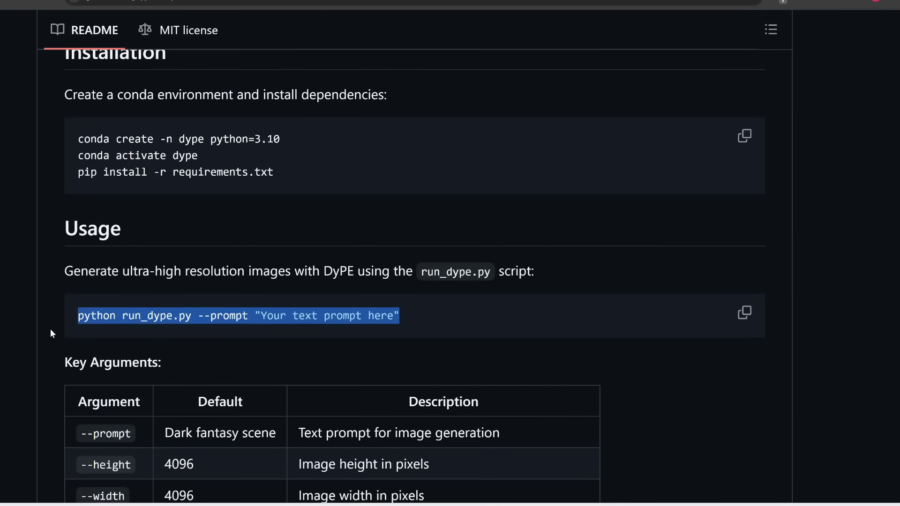
pyautogui.scroll(-6, 50, 328)
pyautogui.moveTo(286, 443); pyautogui.dragTo(57, 311)
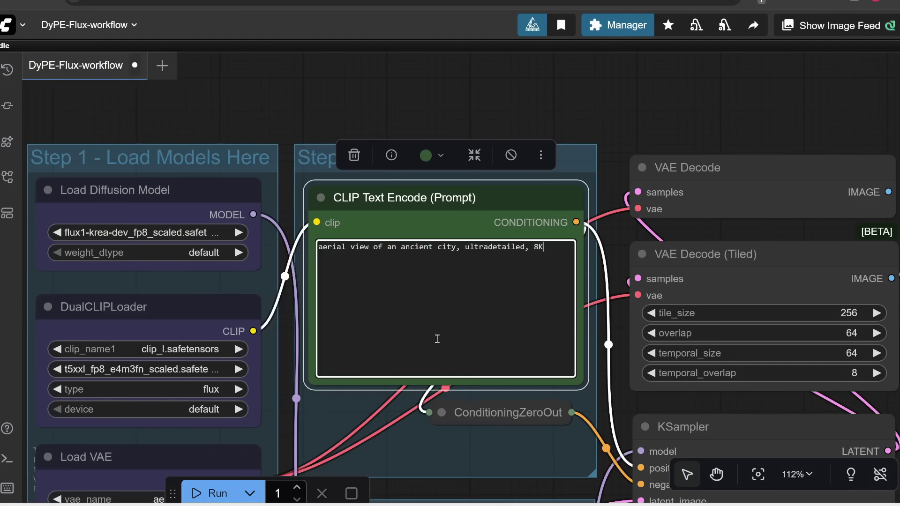
# Zoom out and queue the workflow to render the aerial ancient city, ultradetailed 8K image
pyautogui.scroll(-5, 592, 96)
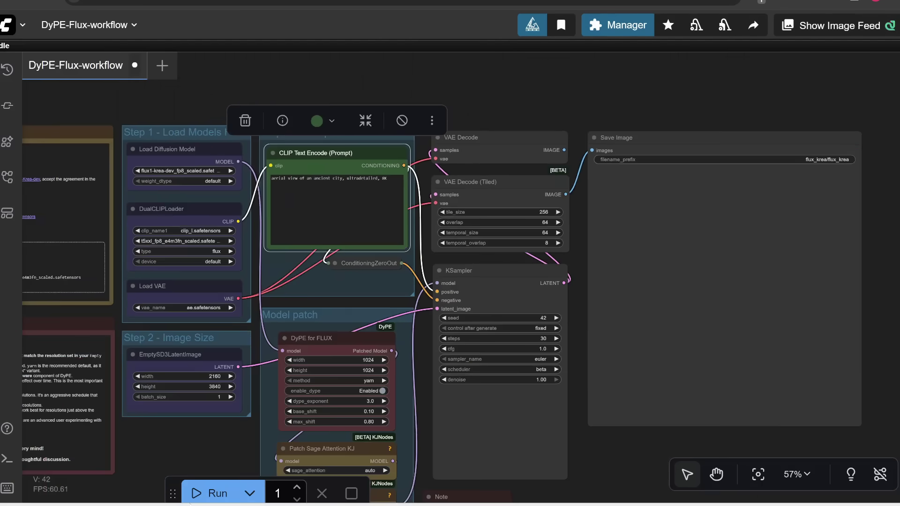
pyautogui.click(199, 494)
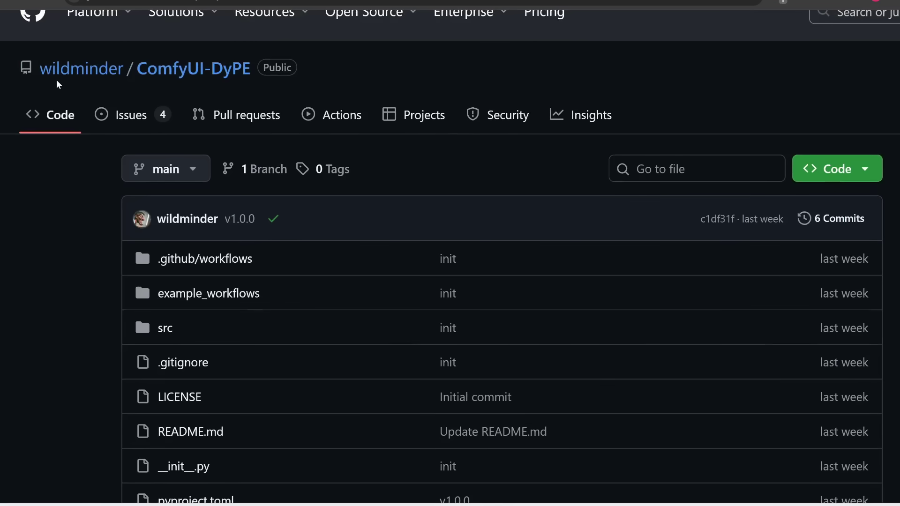
# Scroll the ComfyUI-DyPE README to Getting Started and highlight ComfyUI-DyPE, Clone the Repository and custom_nodes/
pyautogui.scroll(-5, 71, 261)
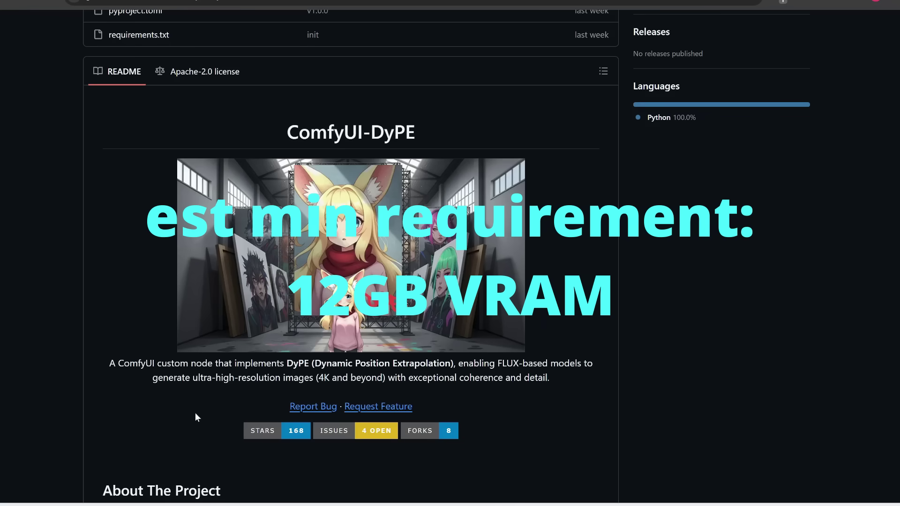
pyautogui.scroll(-8, 195, 413)
pyautogui.scroll(-15, 196, 416)
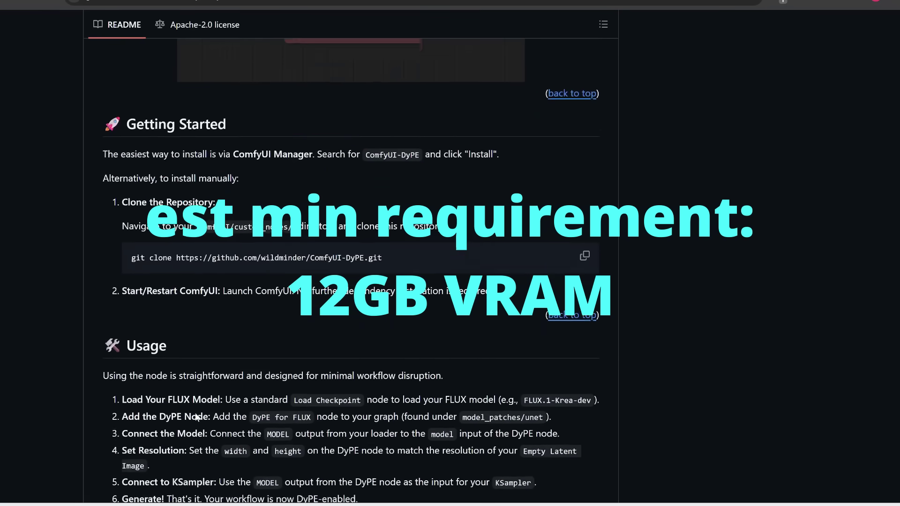
pyautogui.scroll(-1, 192, 279)
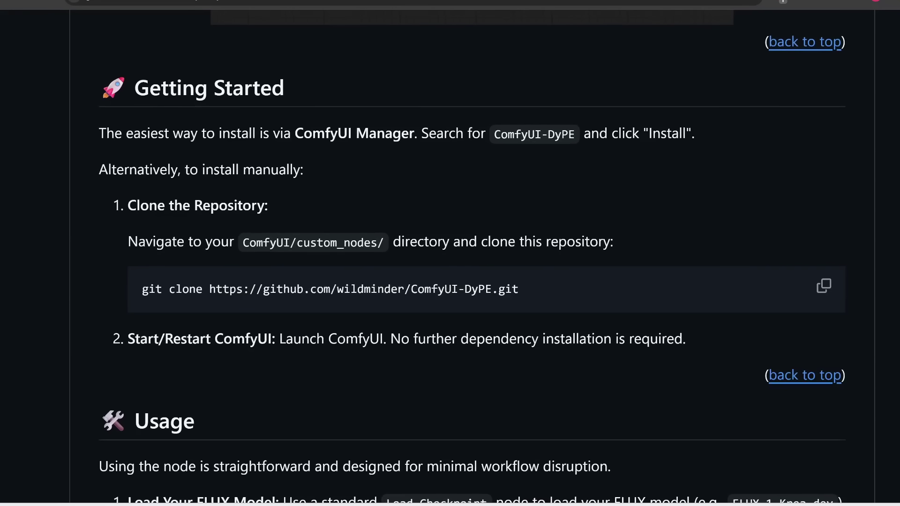
pyautogui.moveTo(495, 135); pyautogui.dragTo(579, 143)
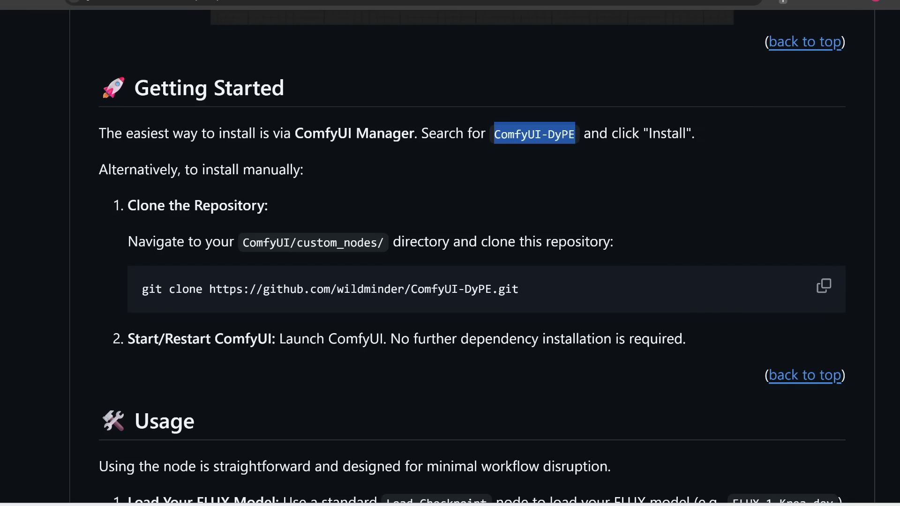
pyautogui.moveTo(125, 206); pyautogui.dragTo(284, 207)
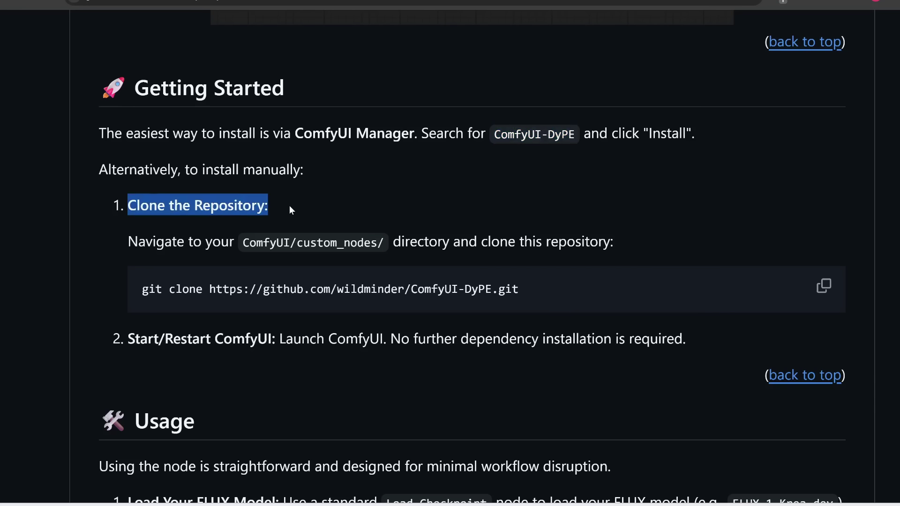
pyautogui.moveTo(297, 243); pyautogui.dragTo(385, 242)
# Open a command prompt in the ComfyUI custom_nodes folder via the address bar's cmd
pyautogui.hotkey('alt', 'Tab')
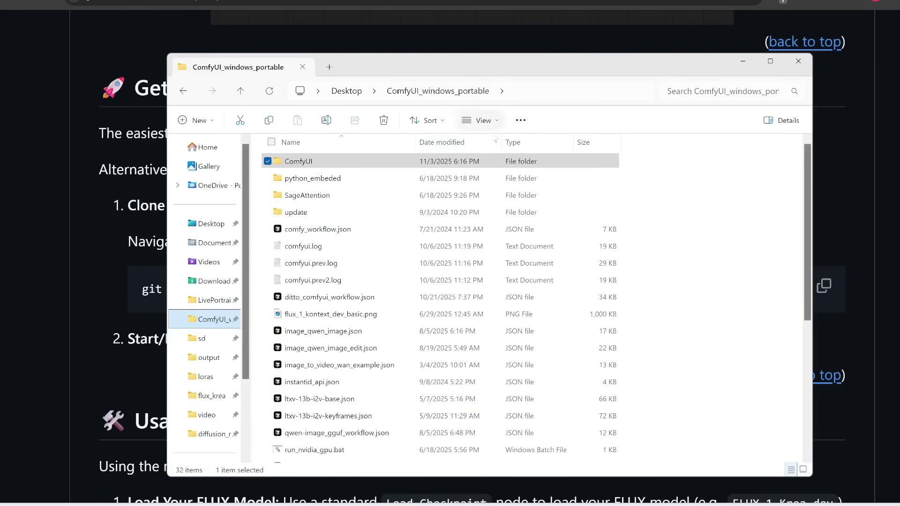
pyautogui.click(314, 164)
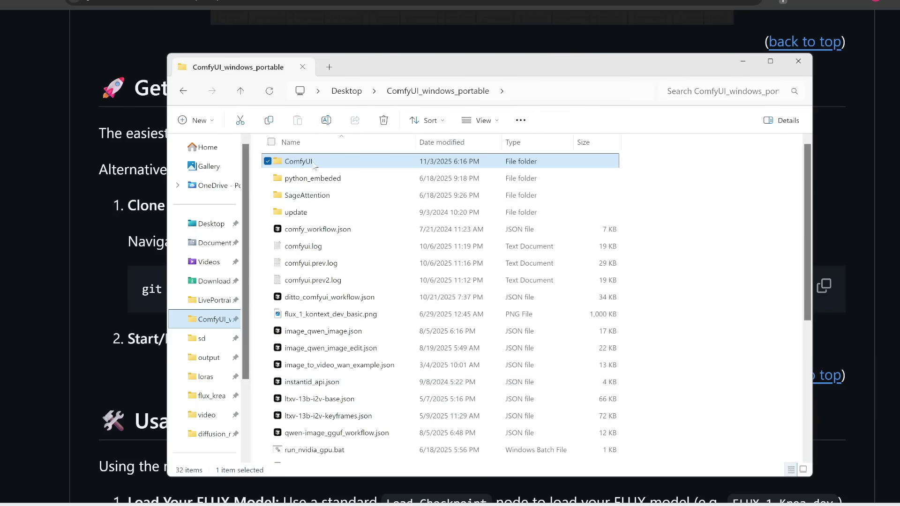
pyautogui.doubleClick(314, 163)
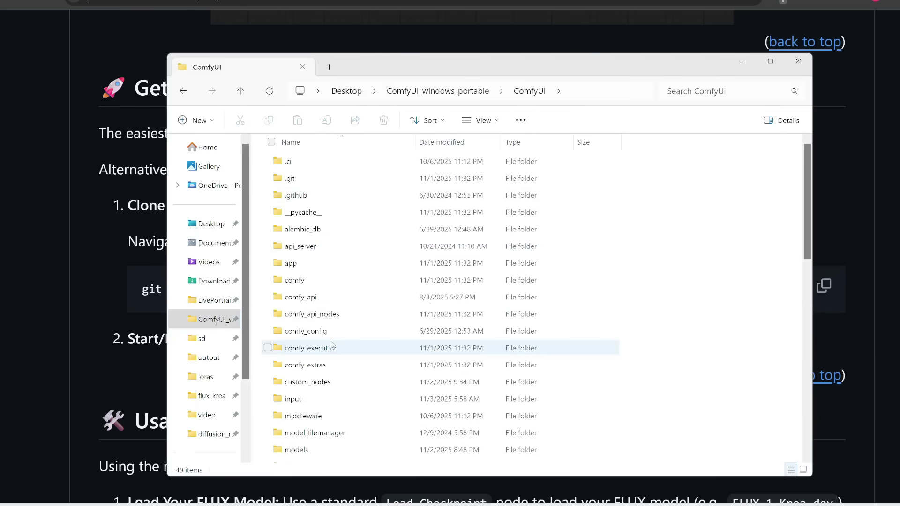
pyautogui.doubleClick(307, 382)
pyautogui.click(639, 91)
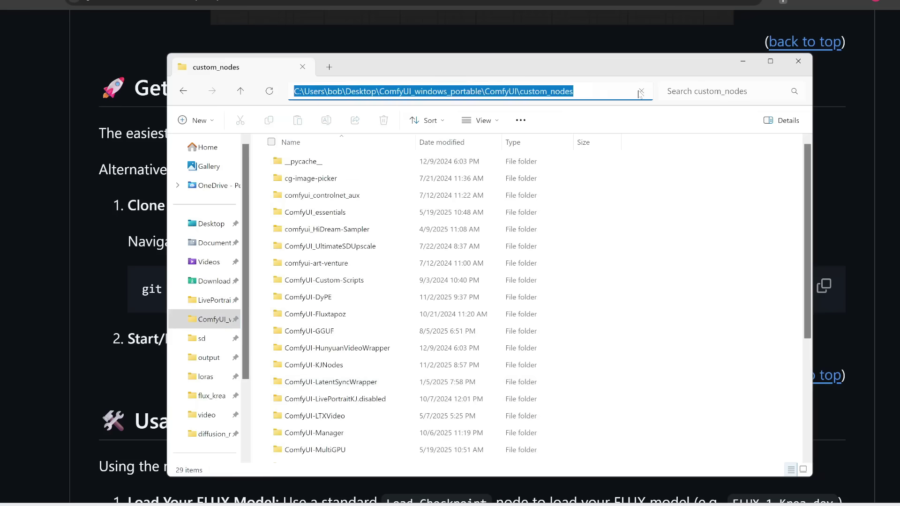
pyautogui.write('cmd')
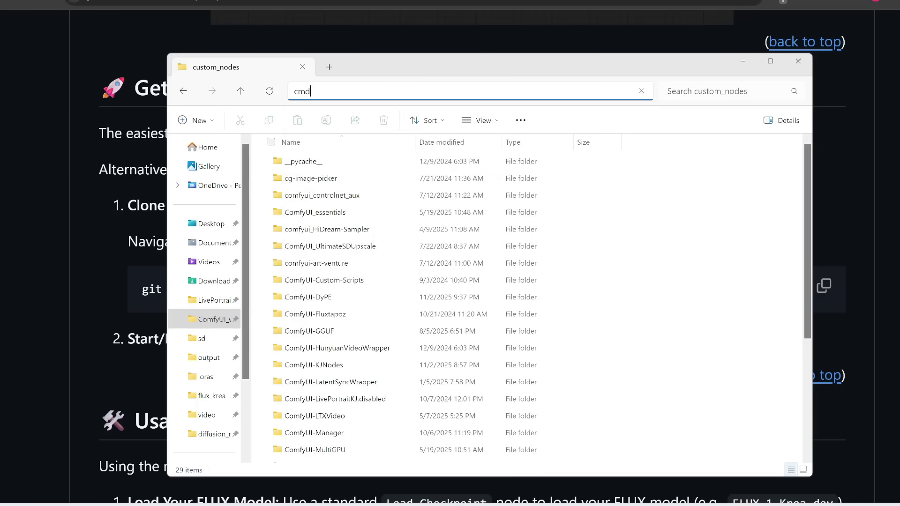
pyautogui.press('Return')
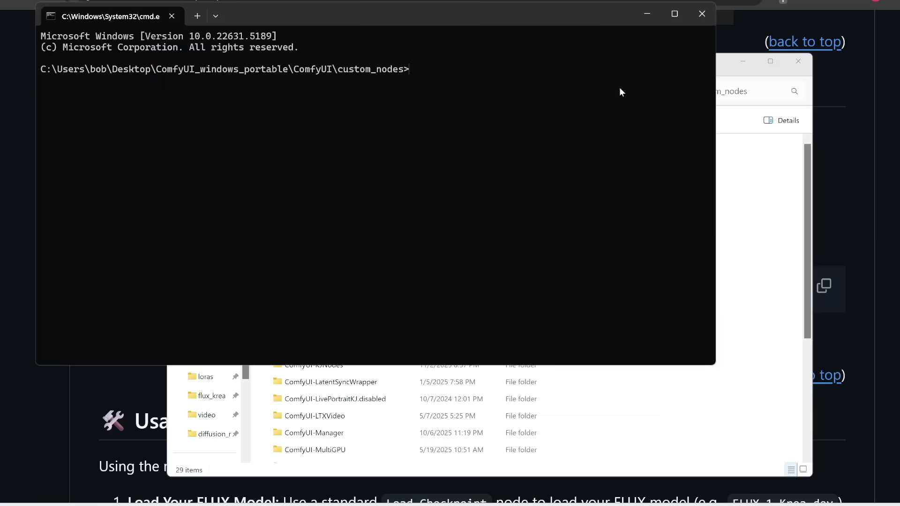
# Copy the git clone command from the ComfyUI-DyPE README and run it in the prompt
pyautogui.click(821, 258)
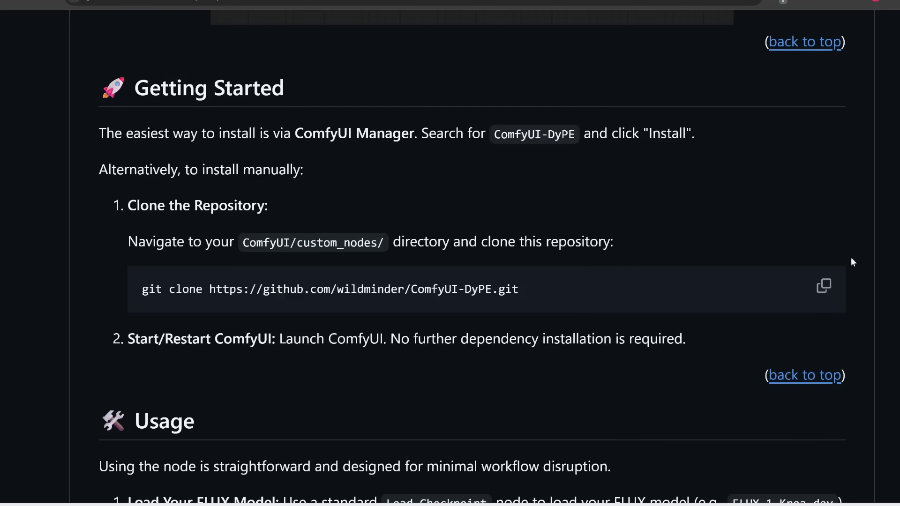
pyautogui.click(824, 286)
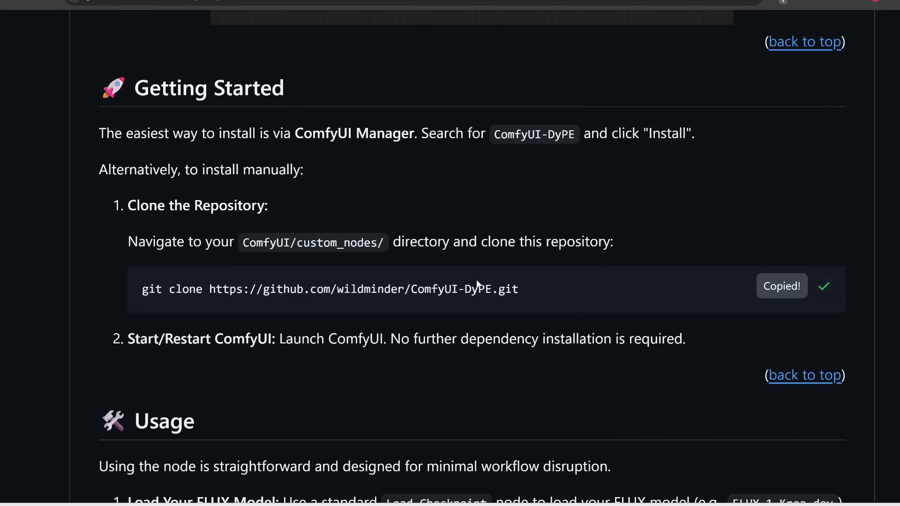
pyautogui.hotkey('alt', 'Tab')
pyautogui.hotkey('ctrl', 'v')
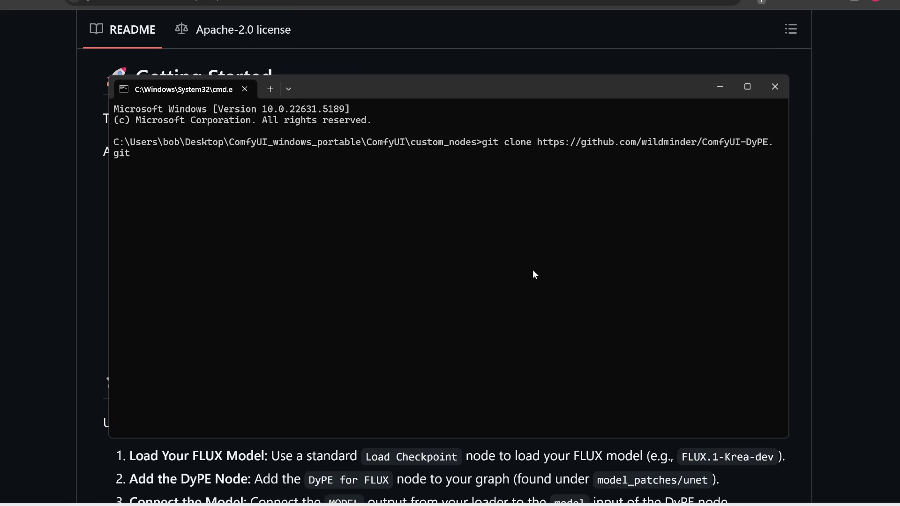
pyautogui.press('Return')
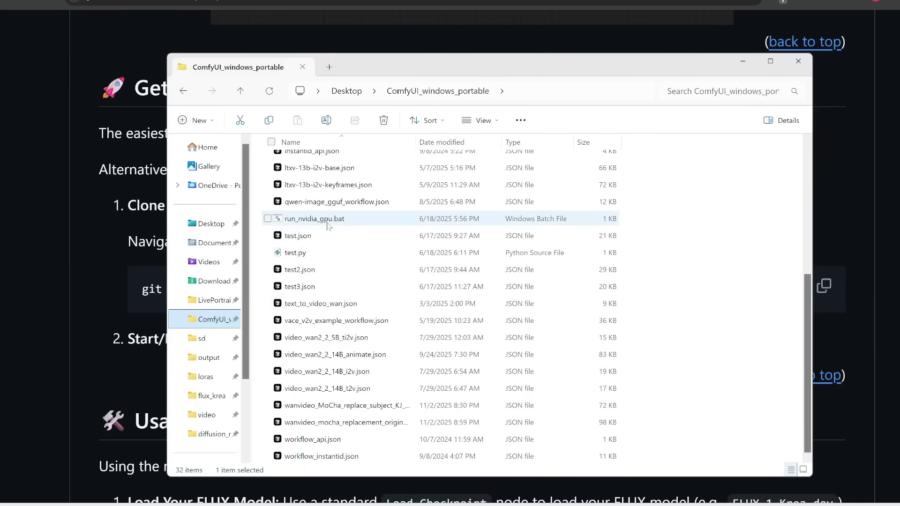
pyautogui.click(327, 225)
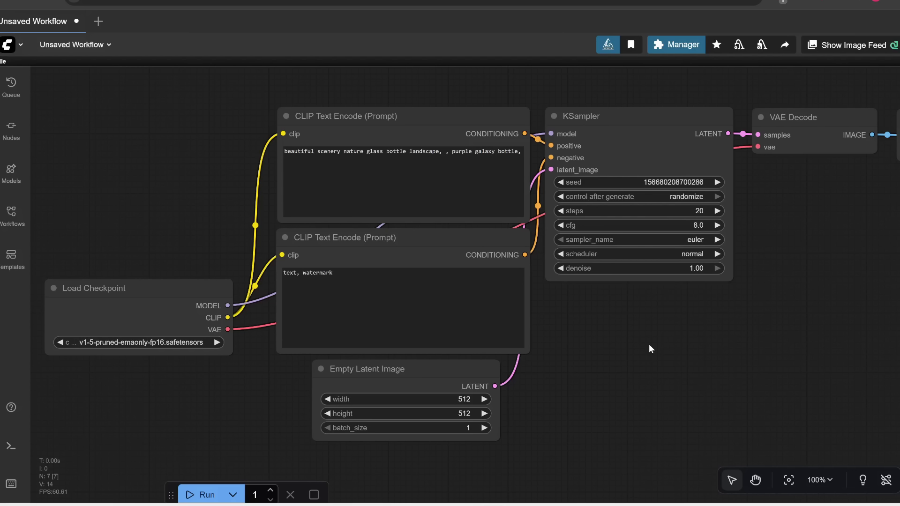
# Browse to ComfyUI/custom_nodes/ComfyUI-DyPE/example_workflows and select DyPE-Flux-workflow.json
pyautogui.hotkey('alt', 'Tab')
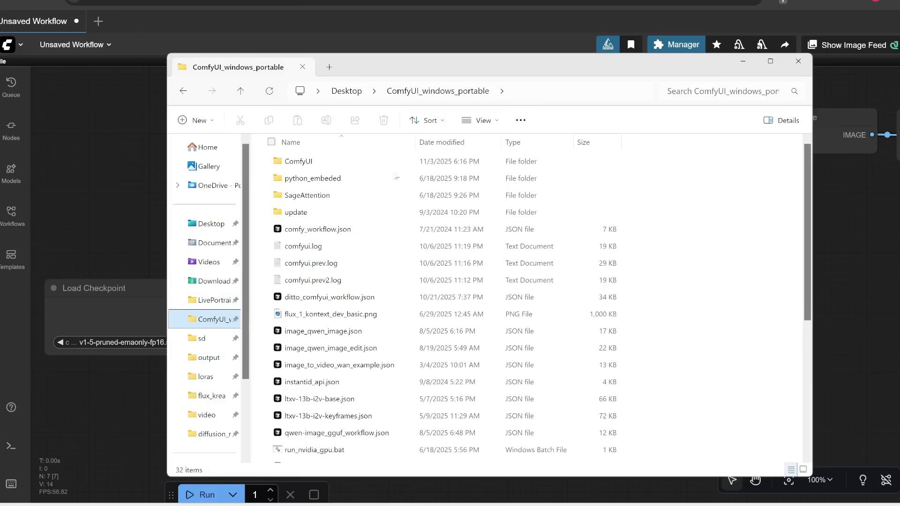
pyautogui.doubleClick(299, 161)
pyautogui.doubleClick(310, 383)
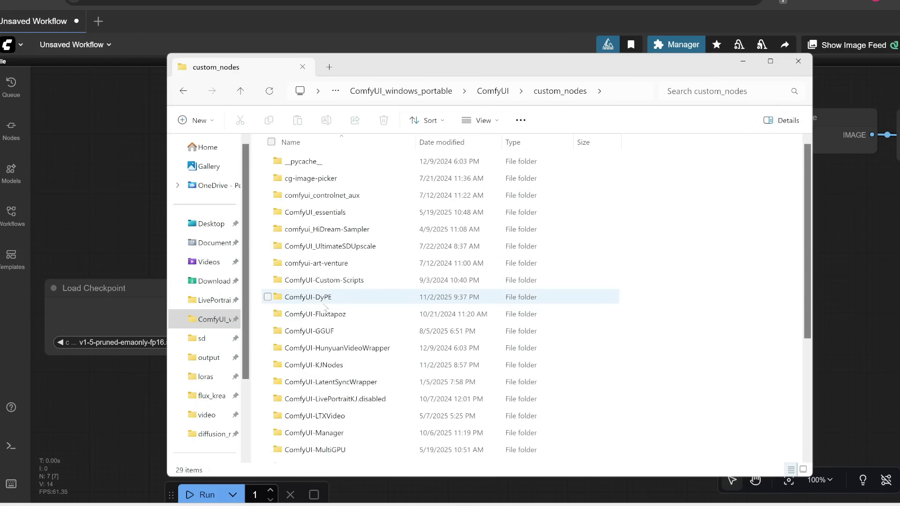
pyautogui.doubleClick(328, 299)
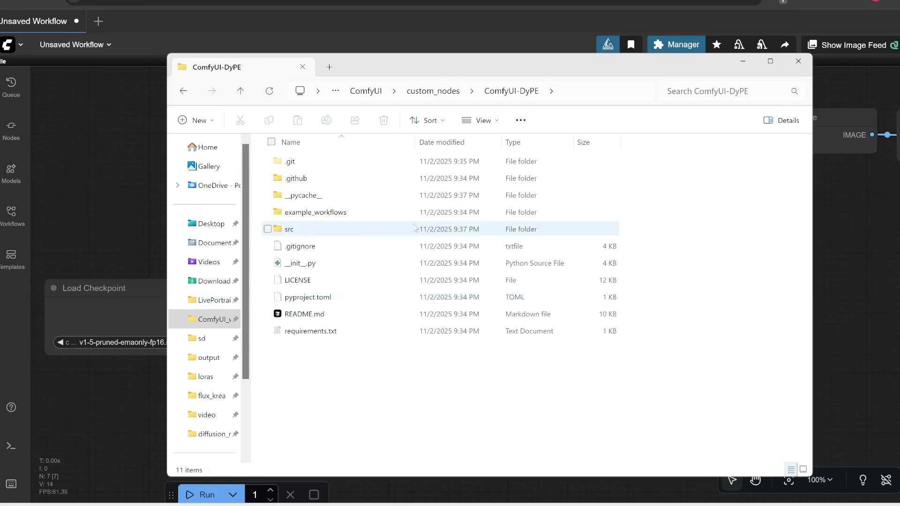
pyautogui.doubleClick(330, 216)
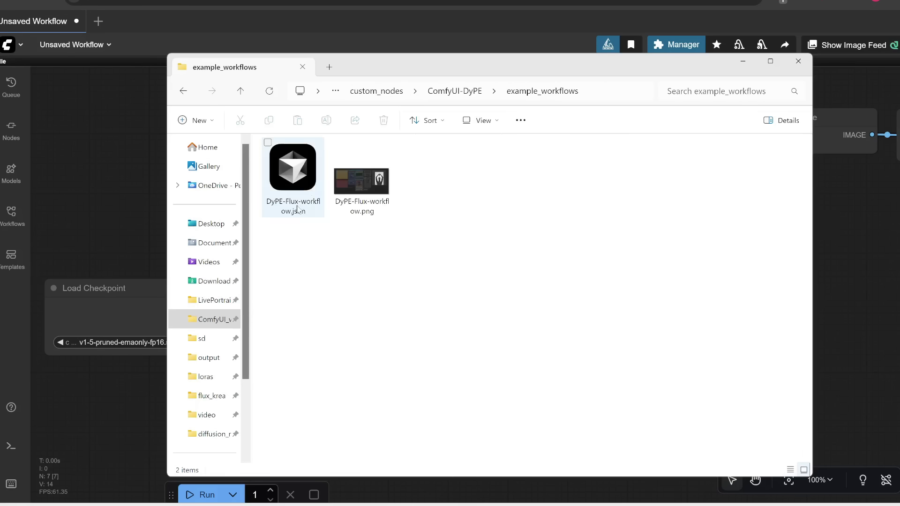
pyautogui.click(299, 210)
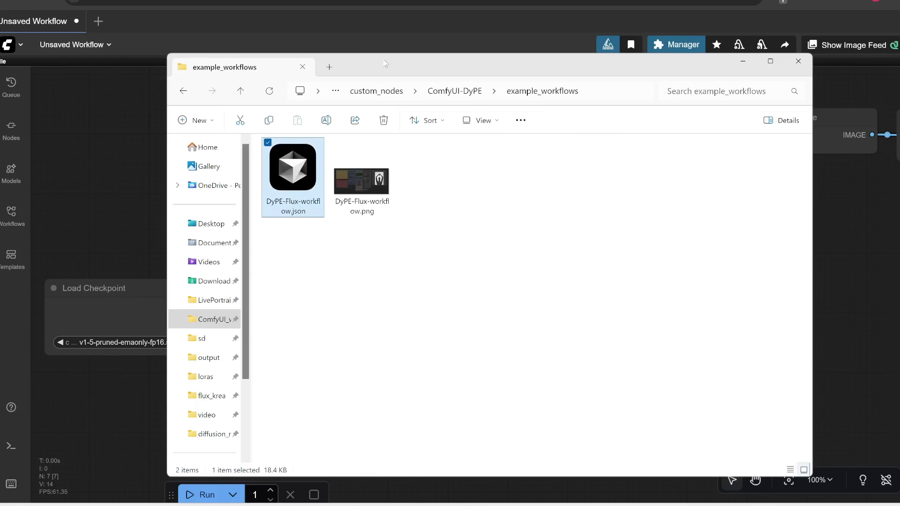
# Snap the folder window aside and drop DyPE-Flux-workflow.json onto the ComfyUI canvas
pyautogui.press('super+Right')
pyautogui.moveTo(572, 225); pyautogui.dragTo(187, 119)
pyautogui.moveTo(436, 437); pyautogui.dragTo(283, 405)
pyautogui.scroll(-2, 331, 367)
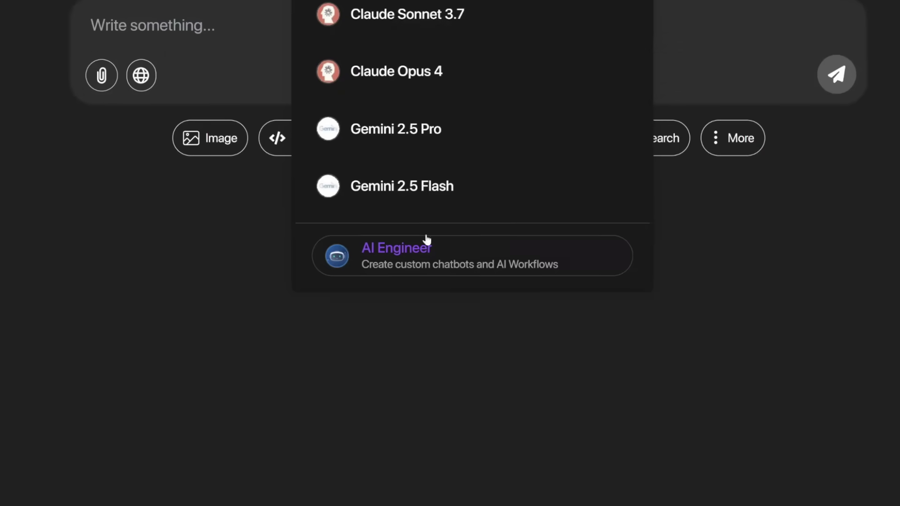
# Scroll the ChatLLM model list and swap shapes in the first column of the Match-Three game
pyautogui.scroll(-5, 644, 72)
pyautogui.scroll(-2, 644, 71)
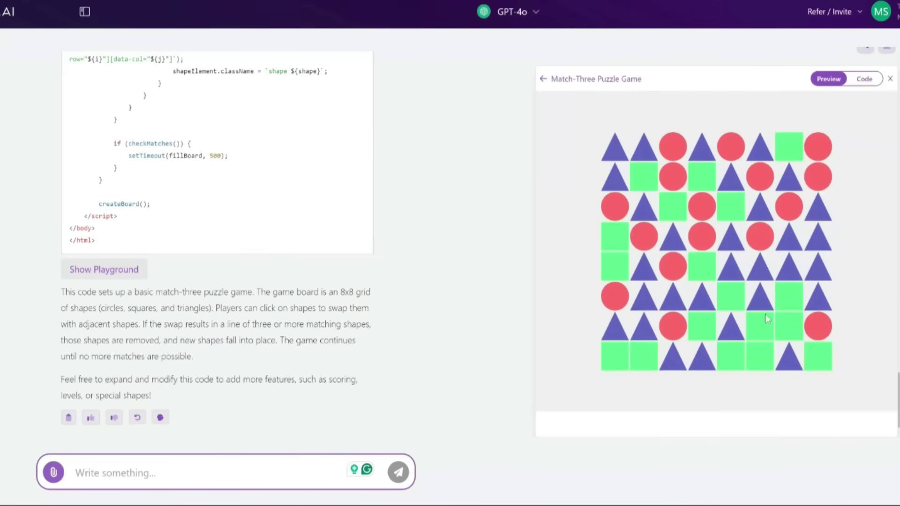
pyautogui.click(614, 206)
pyautogui.click(615, 237)
pyautogui.click(614, 266)
pyautogui.click(615, 297)
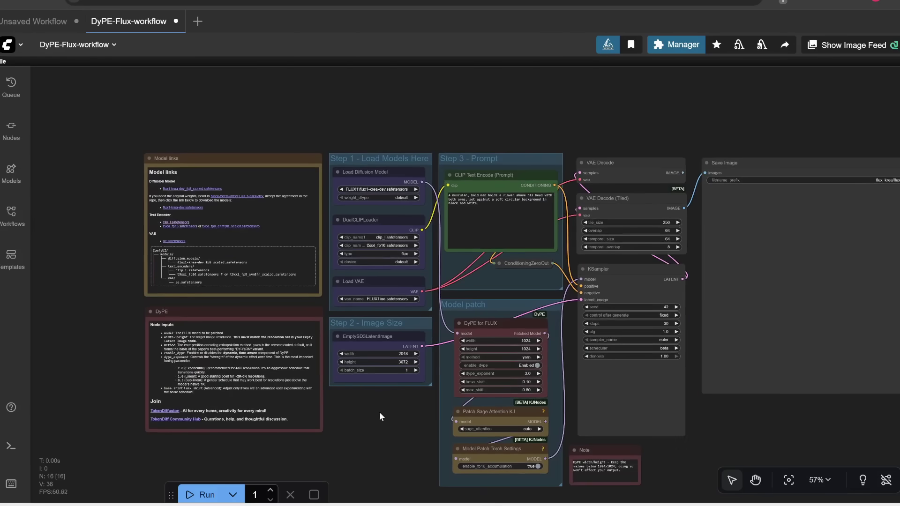
# Pan and zoom the canvas to about 135% on the Model links note
pyautogui.moveTo(328, 398); pyautogui.dragTo(393, 394)
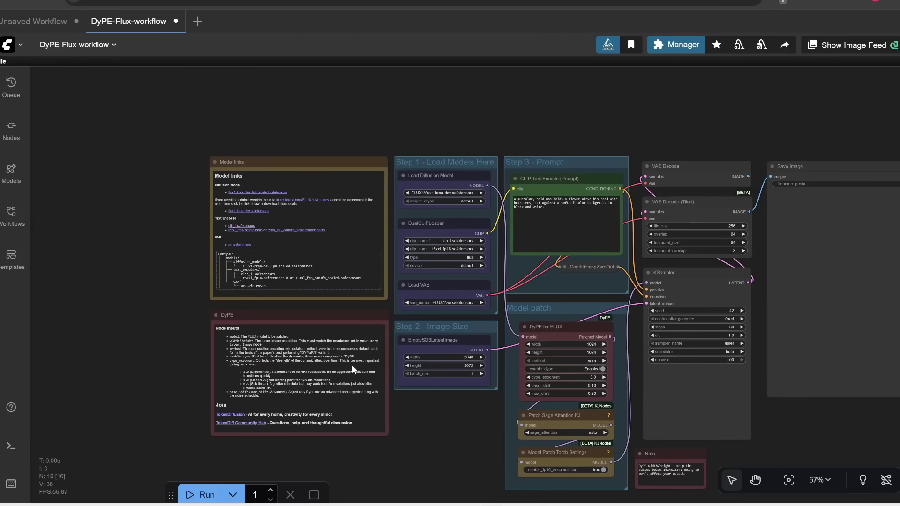
pyautogui.scroll(4, 352, 300)
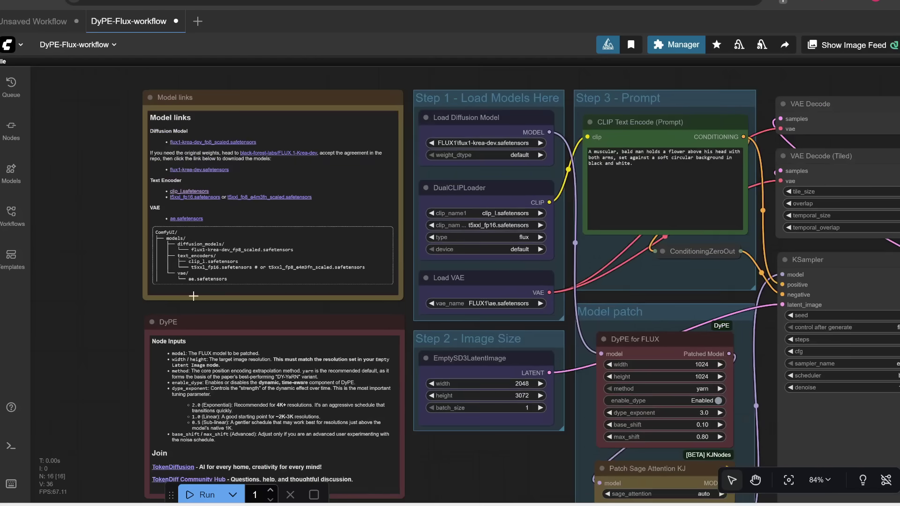
pyautogui.scroll(5, 175, 251)
pyautogui.moveTo(175, 251); pyautogui.dragTo(105, 267)
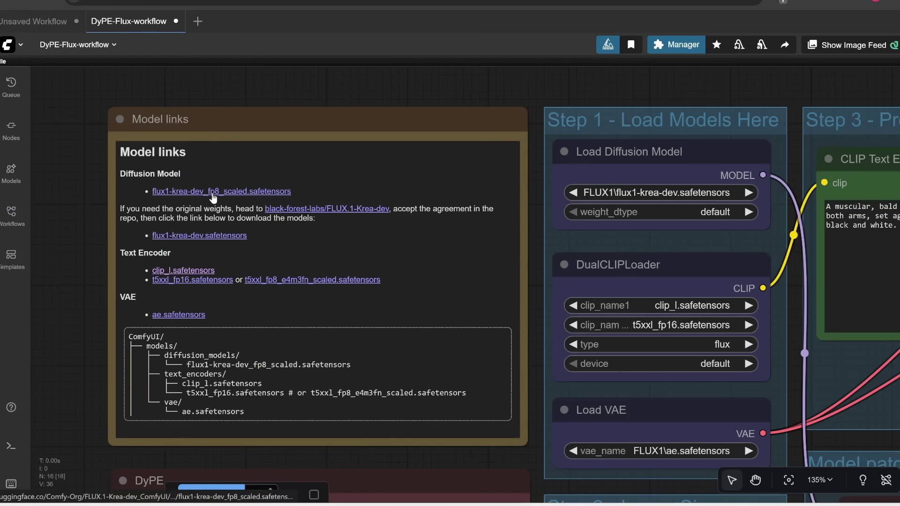
# Point the flux1-krea-dev_fp8_scaled.safetensors download at ComfyUI/models/diffusion_models, picking the existing file
pyautogui.click(257, 196)
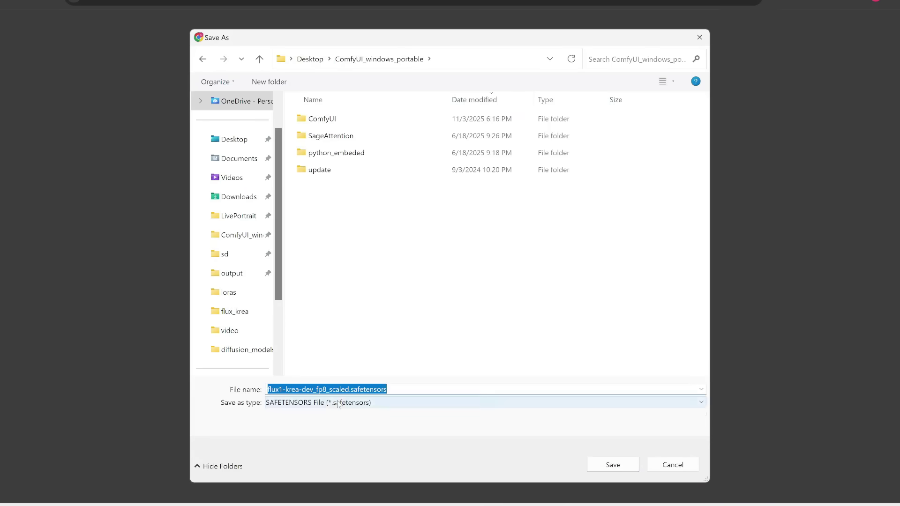
pyautogui.doubleClick(313, 120)
pyautogui.scroll(-2, 326, 324)
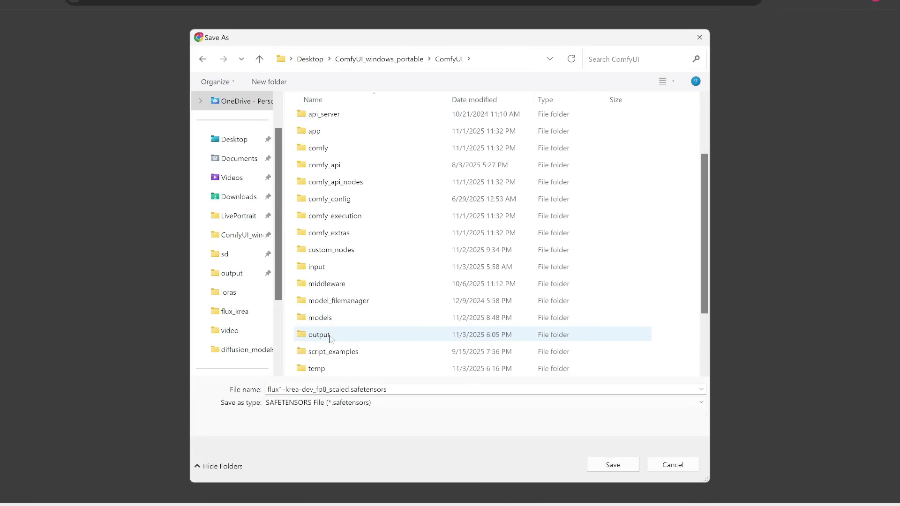
pyautogui.doubleClick(327, 319)
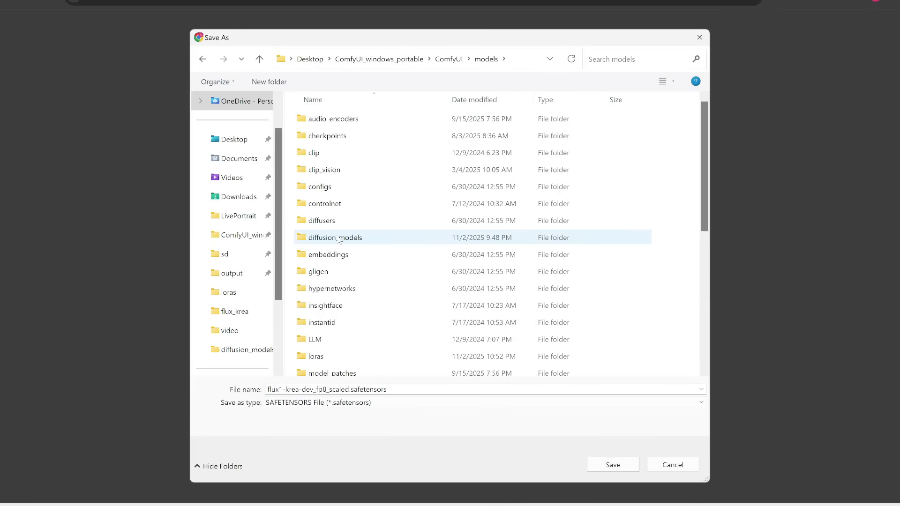
pyautogui.doubleClick(340, 239)
pyautogui.click(363, 194)
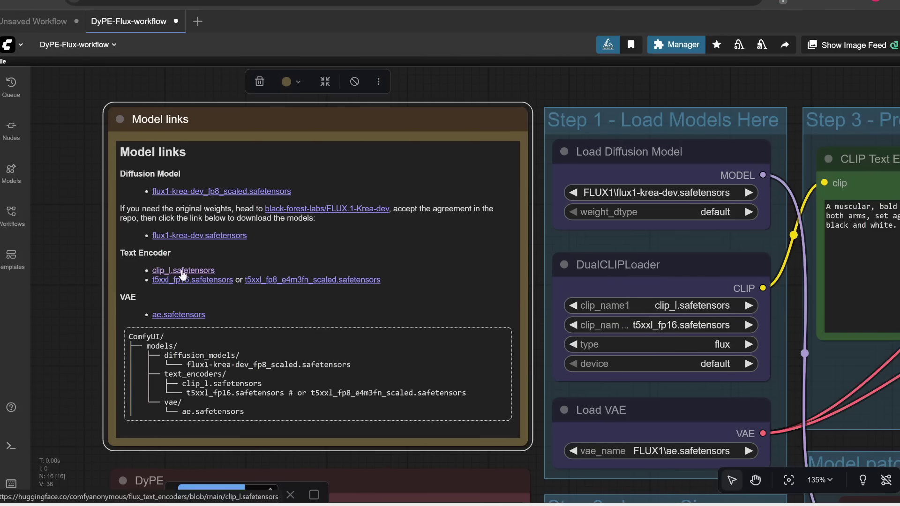
# Download clip_l.safetensors from Hugging Face into ComfyUI/models/text_encoders
pyautogui.click(183, 272)
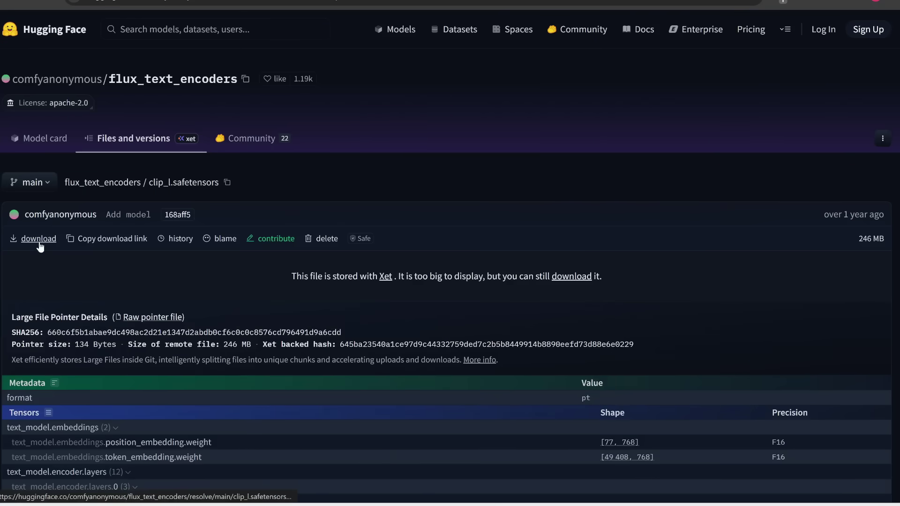
pyautogui.click(40, 240)
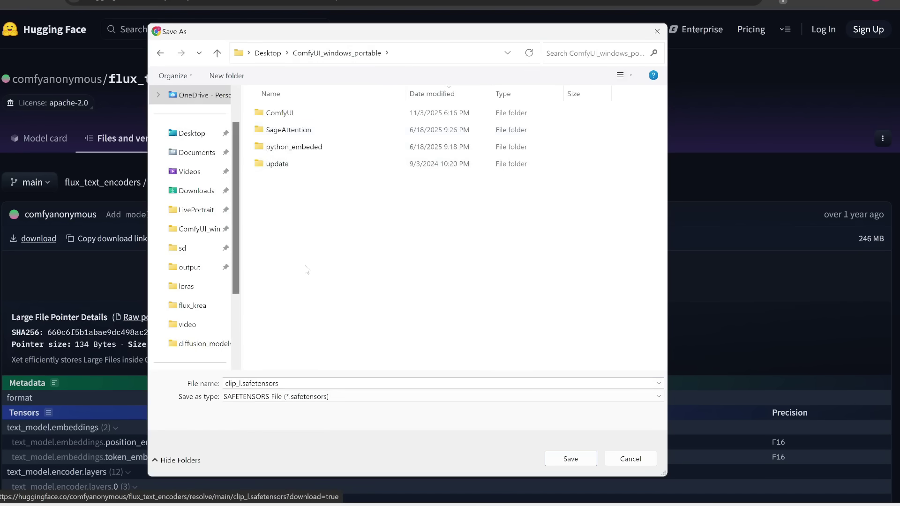
pyautogui.doubleClick(283, 116)
pyautogui.doubleClick(283, 315)
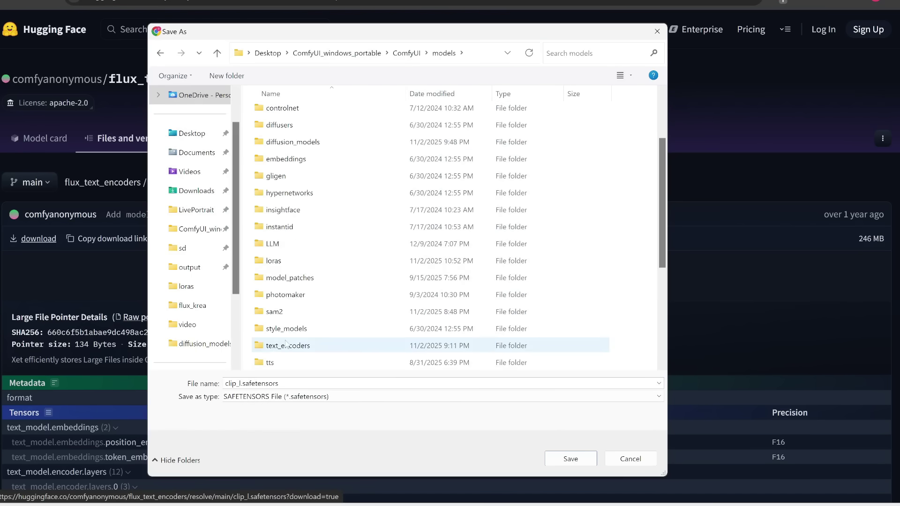
pyautogui.click(287, 347)
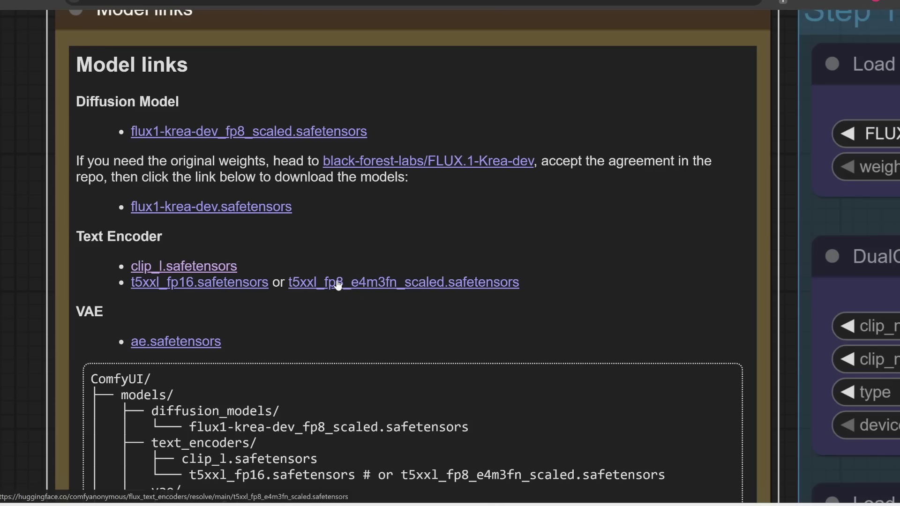
# Save the t5xxl_fp8_e4m3fn_scaled text encoder download into ComfyUI/models/text_encoders
pyautogui.click(337, 284)
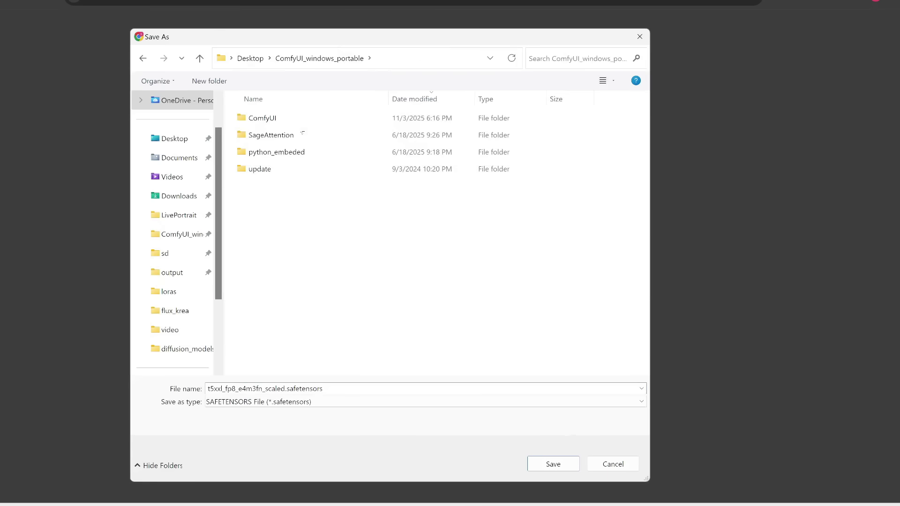
pyautogui.doubleClick(272, 119)
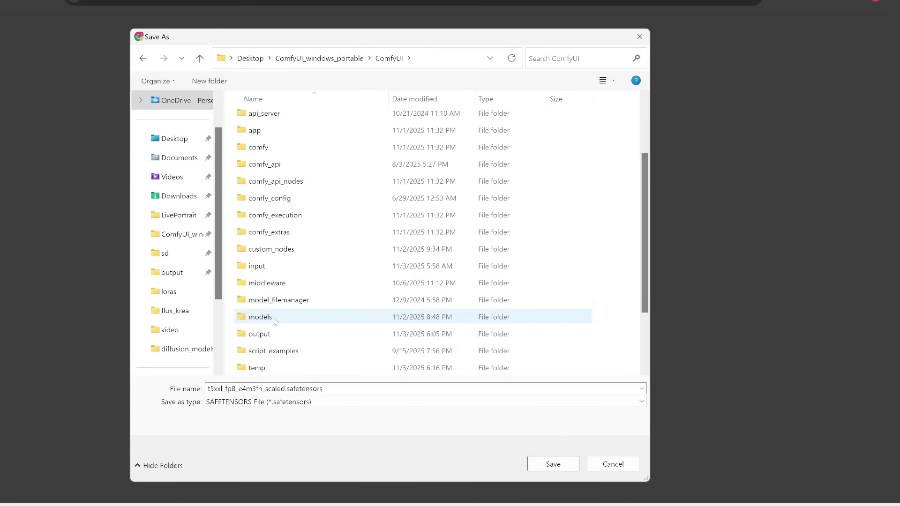
pyautogui.doubleClick(262, 315)
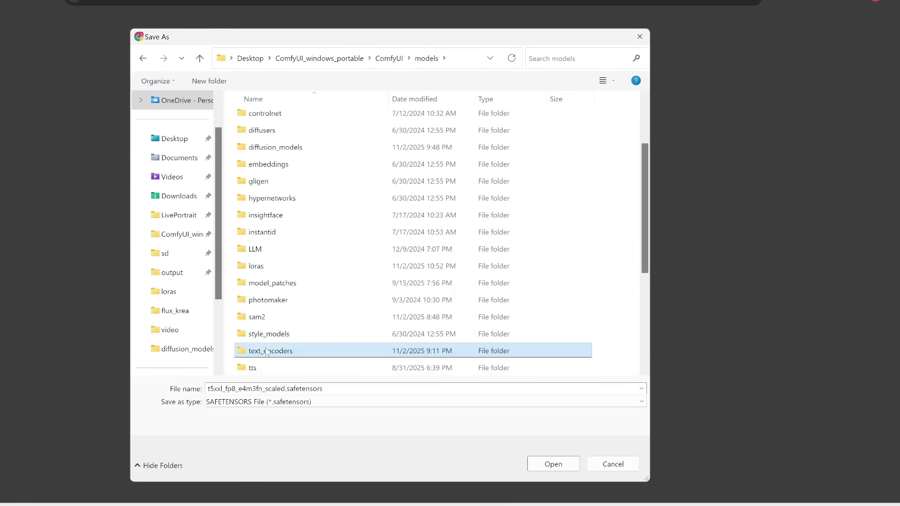
pyautogui.doubleClick(264, 349)
pyautogui.click(302, 220)
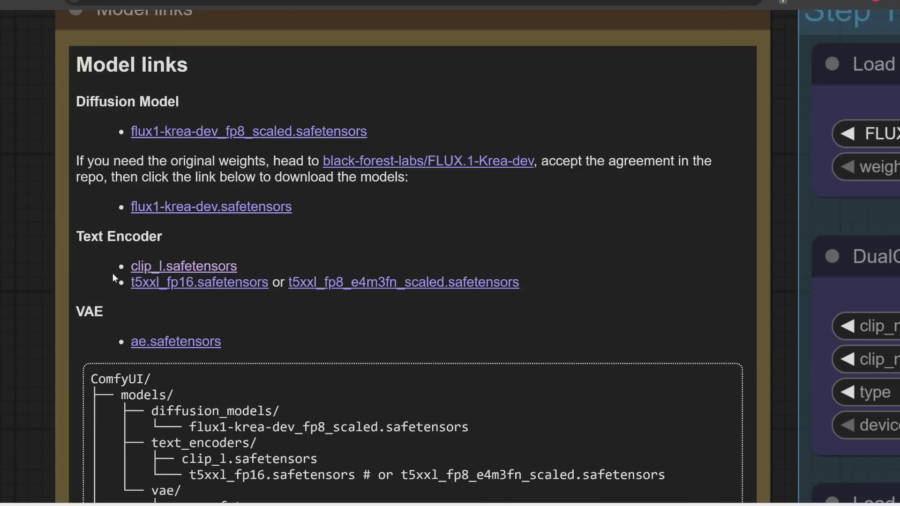
# Direct the ae.safetensors VAE download to ComfyUI/models/vae
pyautogui.click(190, 343)
pyautogui.doubleClick(328, 117)
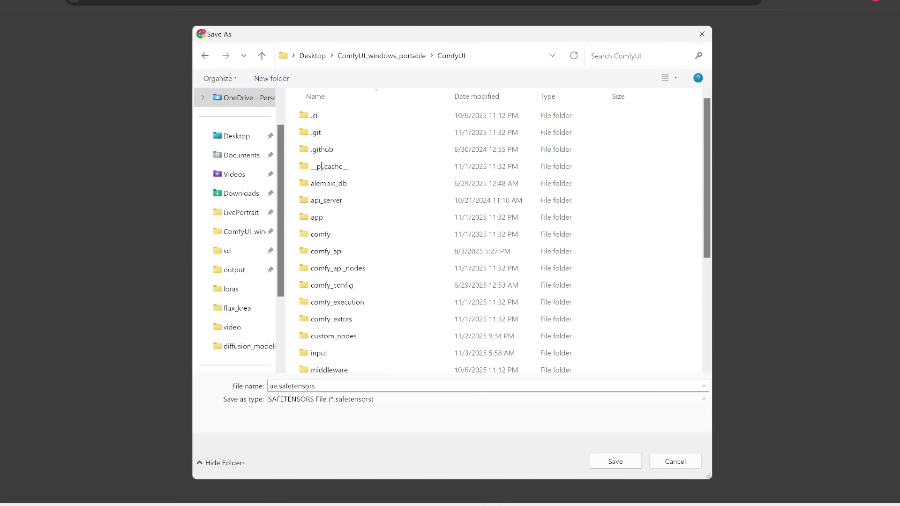
pyautogui.scroll(-2, 323, 314)
pyautogui.click(324, 315)
pyautogui.doubleClick(324, 315)
pyautogui.scroll(-3, 331, 343)
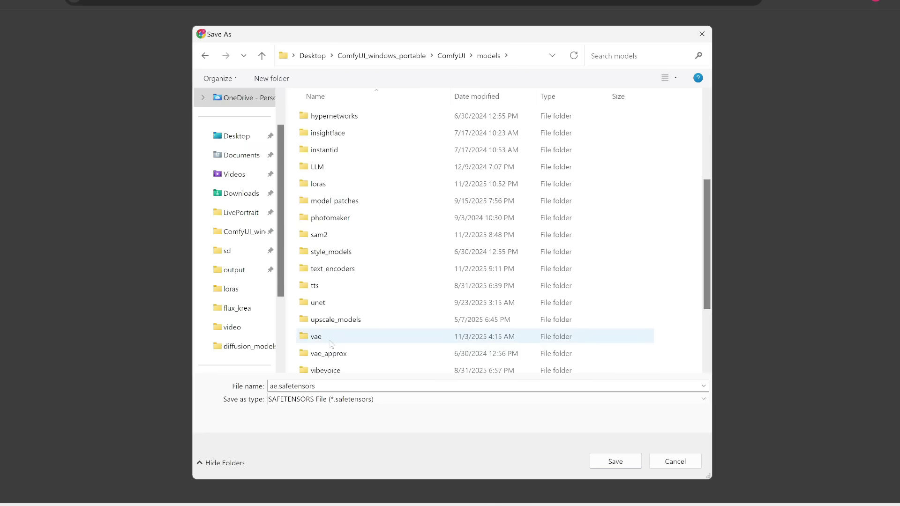
pyautogui.doubleClick(328, 338)
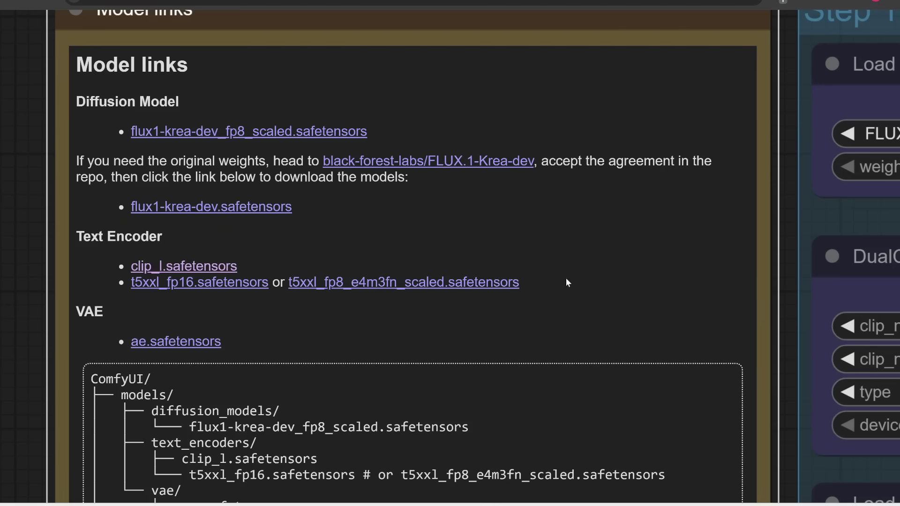
# Refresh node definitions with R and centre the Step 1 loader nodes
pyautogui.scroll(-10, 768, 248)
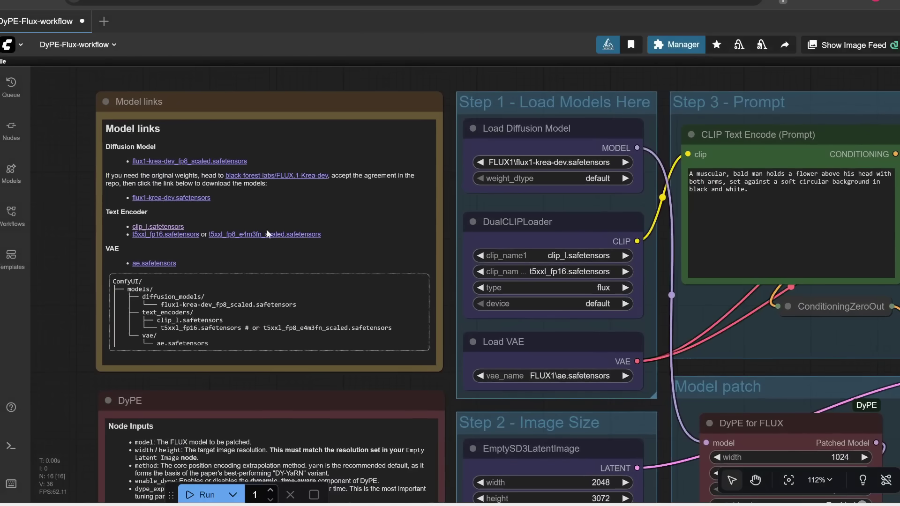
pyautogui.moveTo(521, 80); pyautogui.dragTo(435, 107)
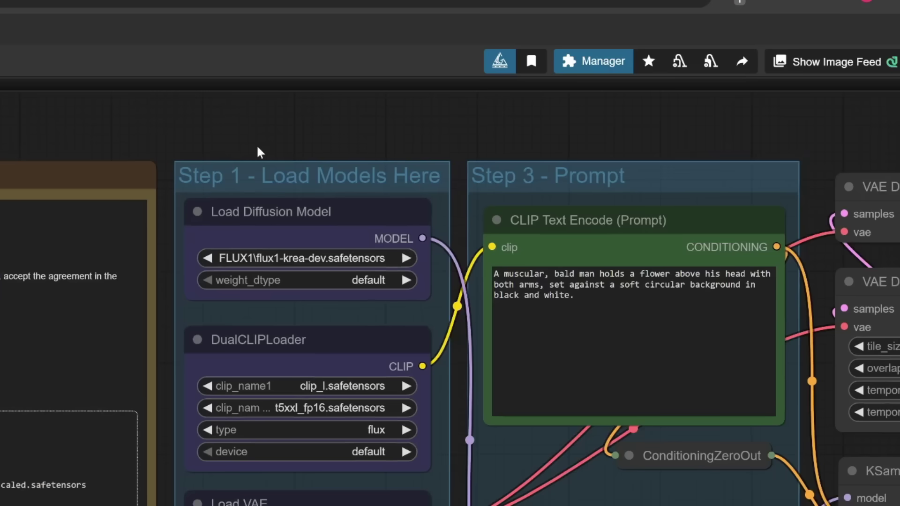
pyautogui.press('r')
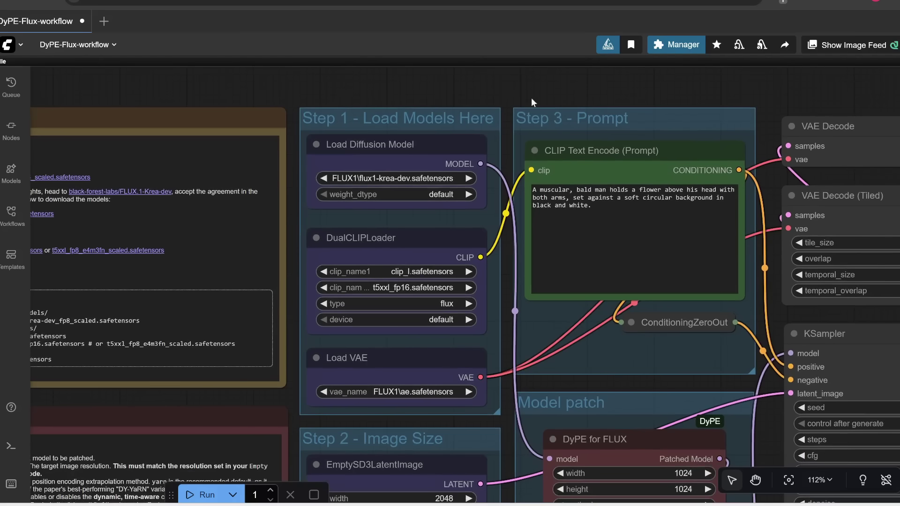
pyautogui.moveTo(535, 103); pyautogui.dragTo(479, 94)
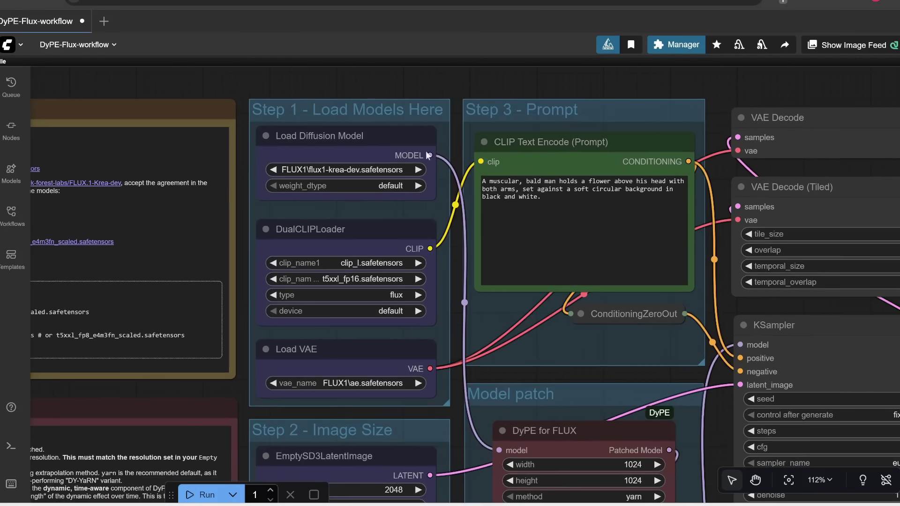
pyautogui.scroll(-1, 431, 122)
pyautogui.scroll(5, 391, 230)
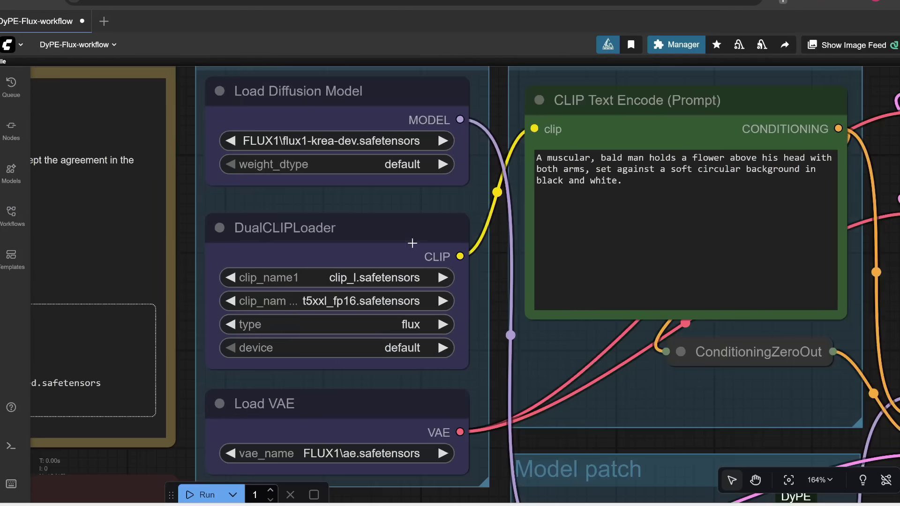
pyautogui.scroll(-2, 436, 226)
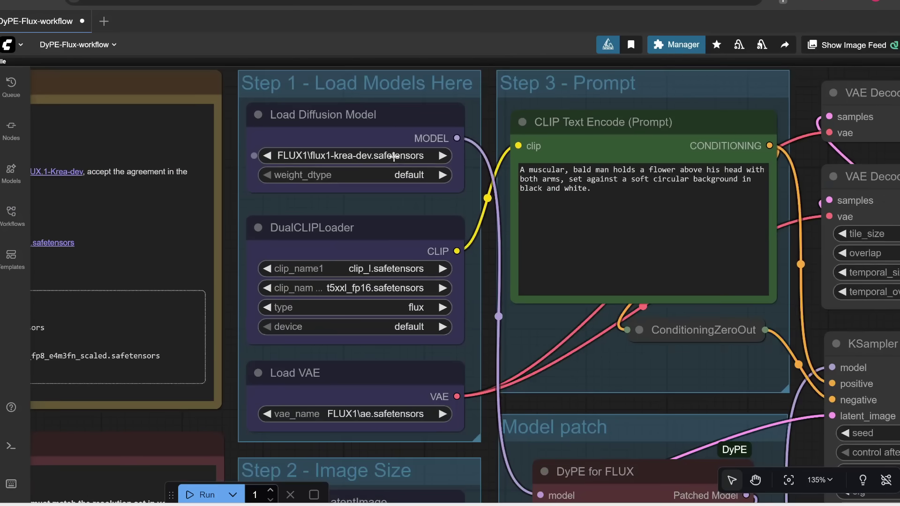
# Set loaders to flux1-krea-dev_fp8_scaled, clip_name2 t5xxl_fp8_e4m3fn_scaled and VAE ae.safetensors
pyautogui.click(396, 156)
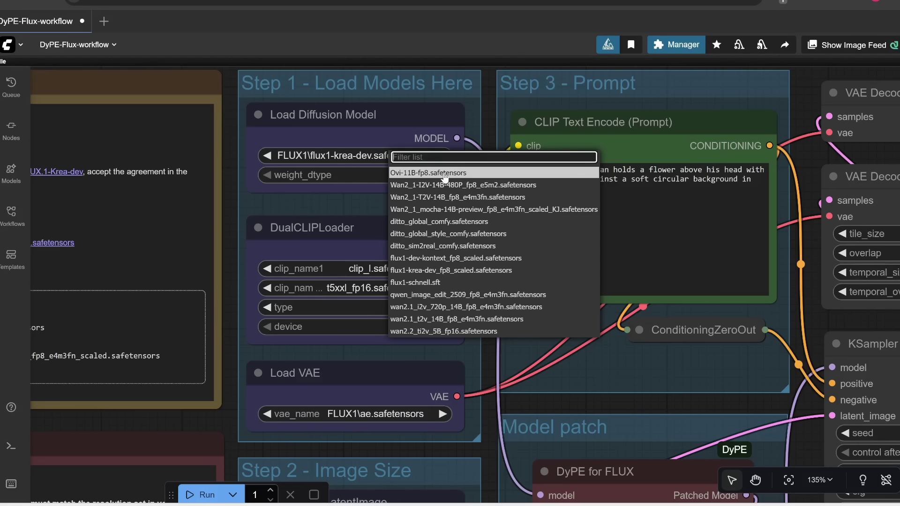
pyautogui.click(439, 272)
pyautogui.scroll(1, 389, 298)
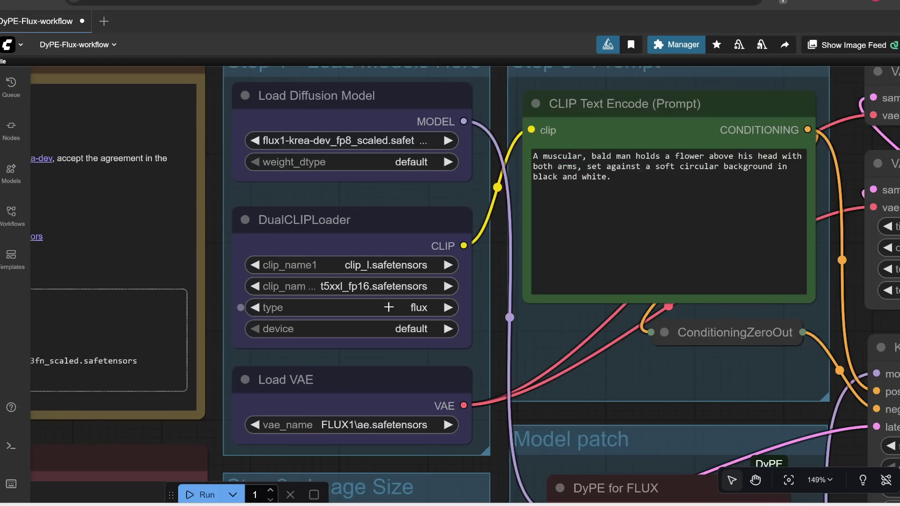
pyautogui.click(380, 265)
pyautogui.click(372, 290)
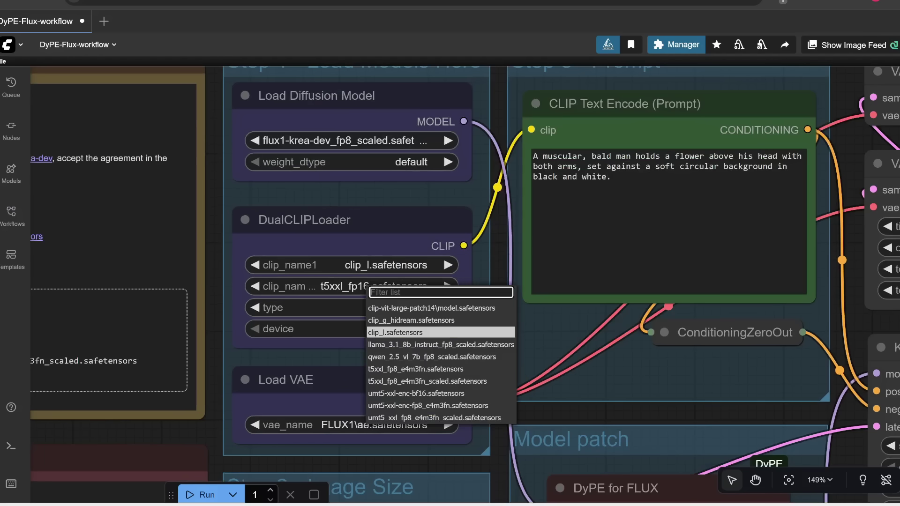
pyautogui.click(427, 381)
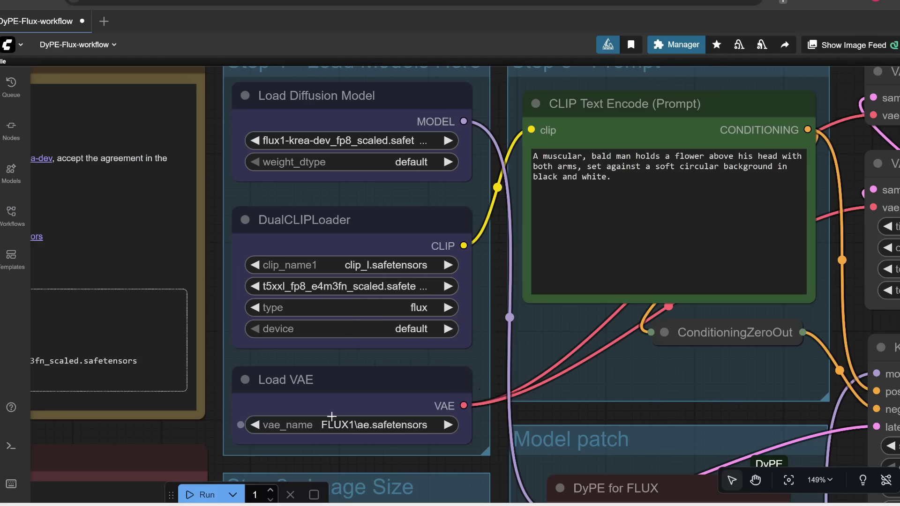
pyautogui.click(355, 430)
pyautogui.click(381, 409)
pyautogui.hscroll(3, 416, 435)
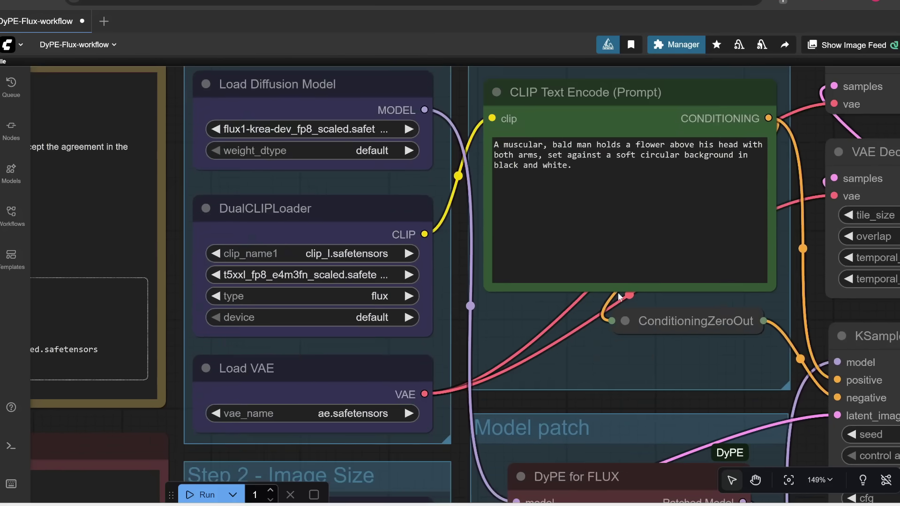
# Paste 'aerial view of an ancient city in the forest' over the old CLIP Text Encode prompt
pyautogui.scroll(3, 339, 376)
pyautogui.scroll(-7, 338, 376)
pyautogui.hscroll(-4, 339, 376)
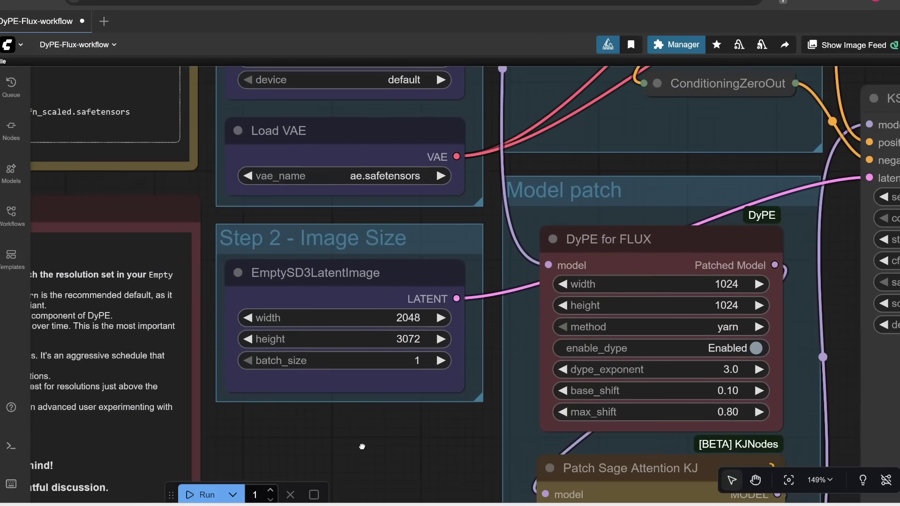
pyautogui.scroll(4, 392, 364)
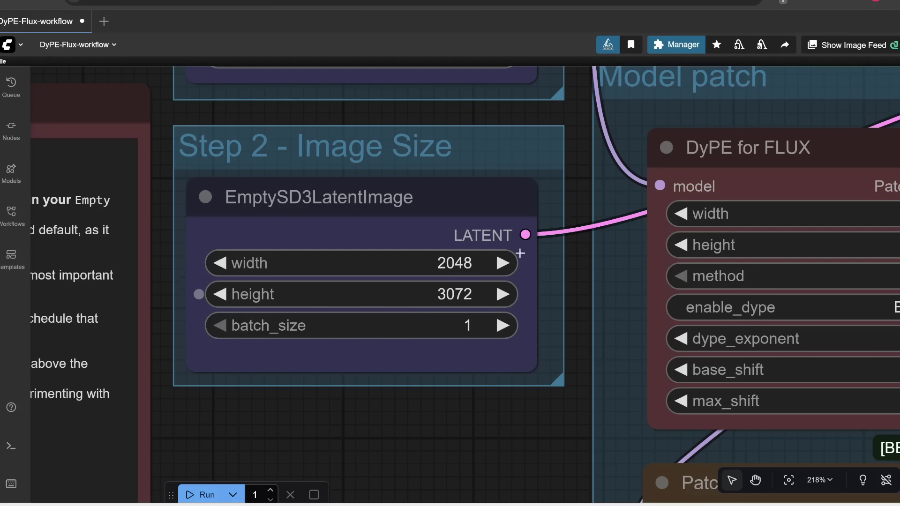
pyautogui.scroll(10, 406, 170)
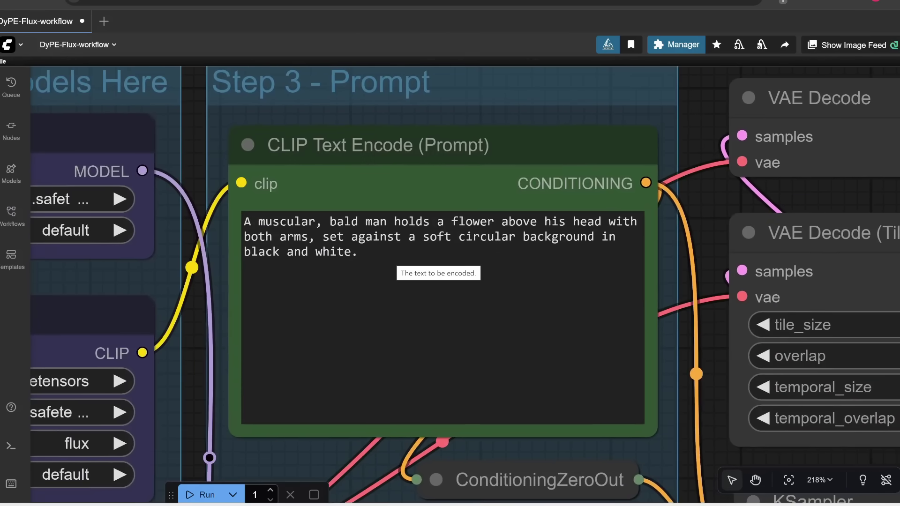
pyautogui.click(439, 264)
pyautogui.hotkey('ctrl', 'a')
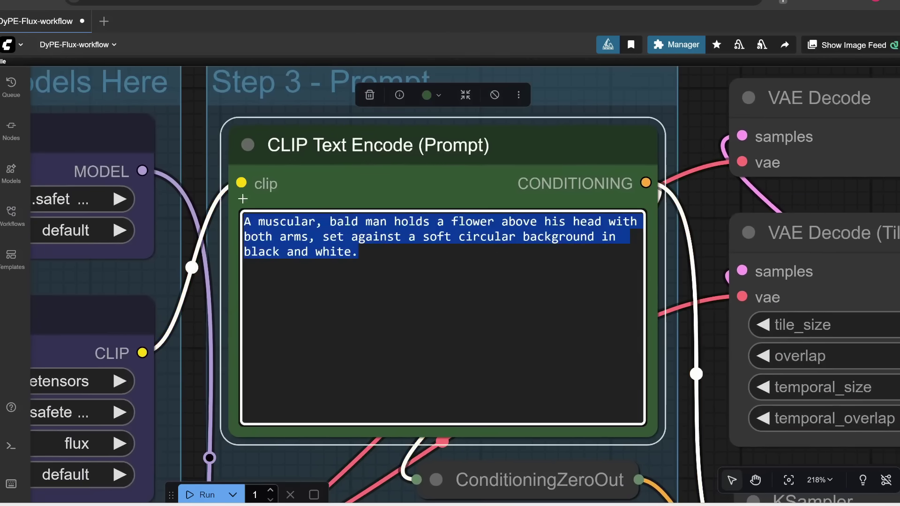
pyautogui.press('BackSpace')
pyautogui.write('aerial view of an ancient city in the forest')
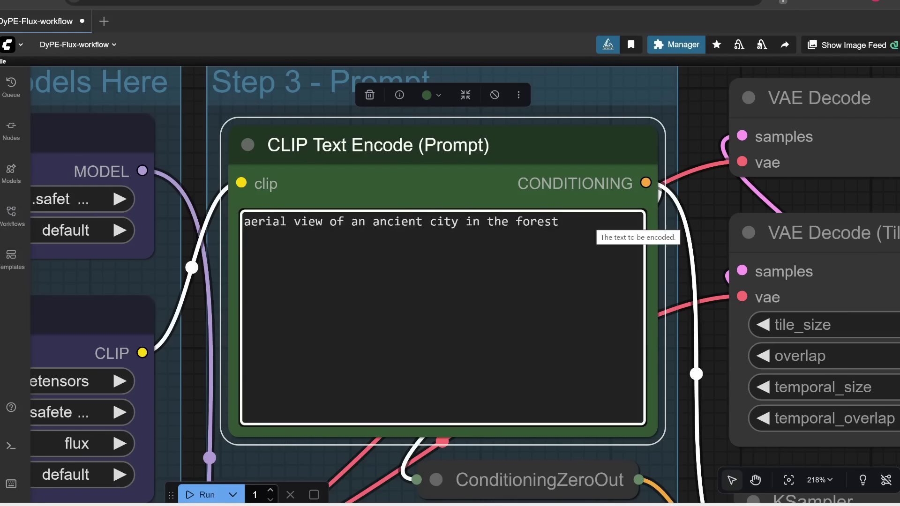
pyautogui.scroll(-5, 687, 204)
pyautogui.scroll(-8, 667, 403)
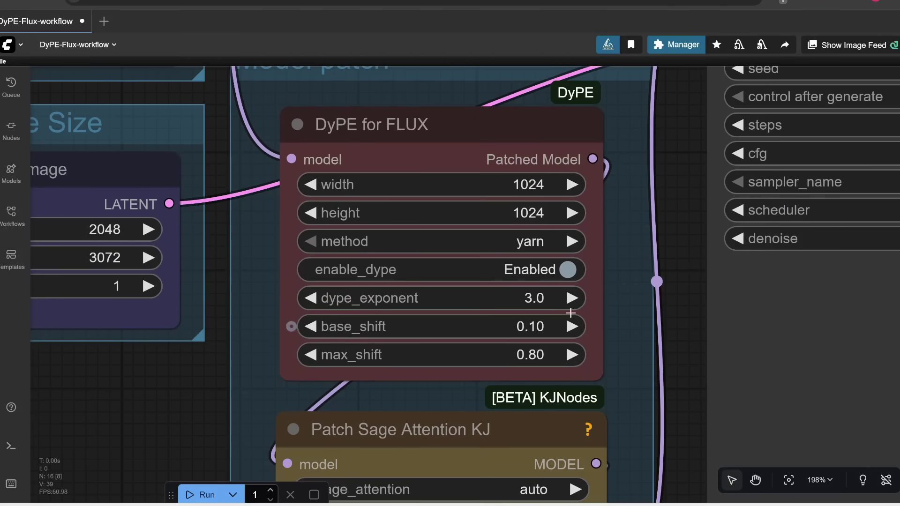
pyautogui.scroll(-2, 586, 308)
pyautogui.scroll(-2, 518, 250)
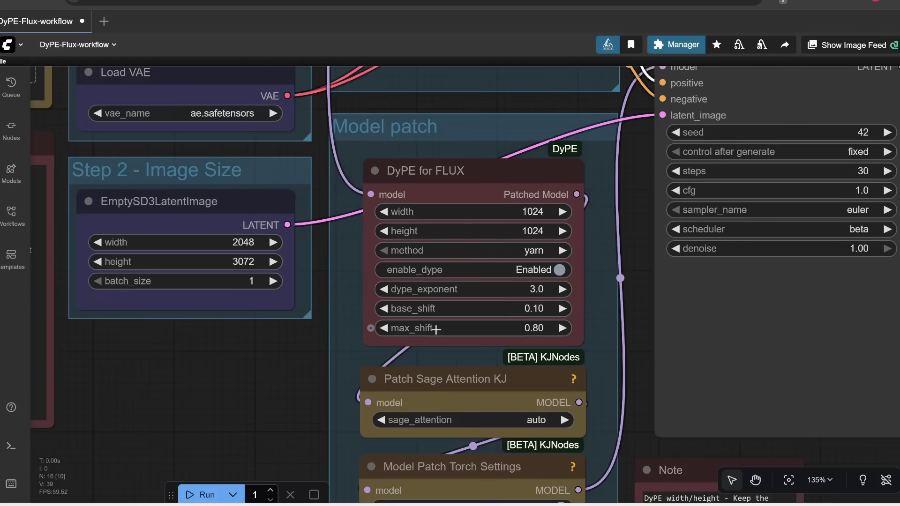
pyautogui.scroll(3, 520, 227)
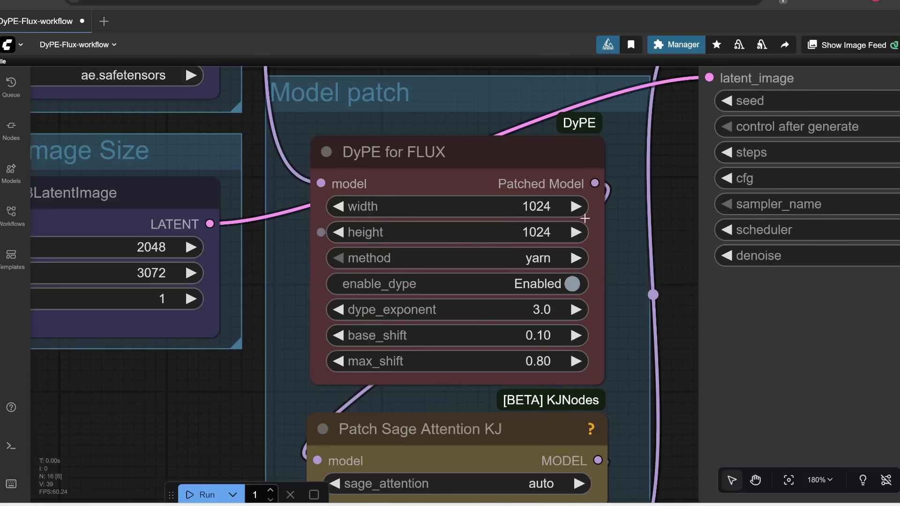
pyautogui.moveTo(658, 384); pyautogui.dragTo(534, 82)
pyautogui.scroll(1, 726, 328)
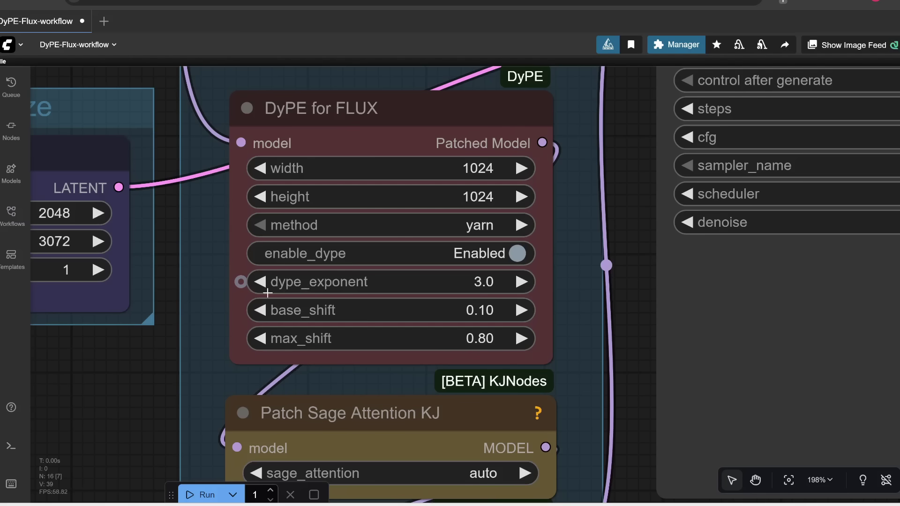
pyautogui.moveTo(358, 287)
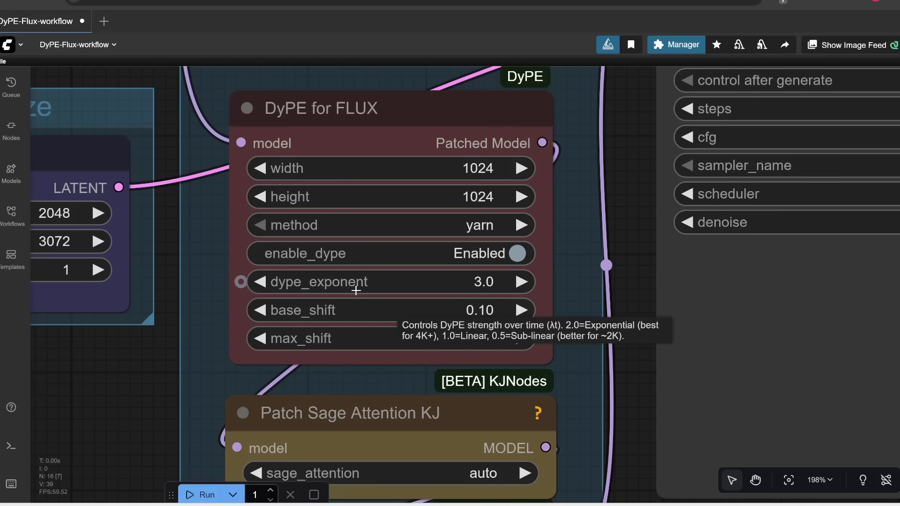
pyautogui.moveTo(147, 363); pyautogui.dragTo(580, 322)
pyautogui.moveTo(297, 345); pyautogui.dragTo(799, 419)
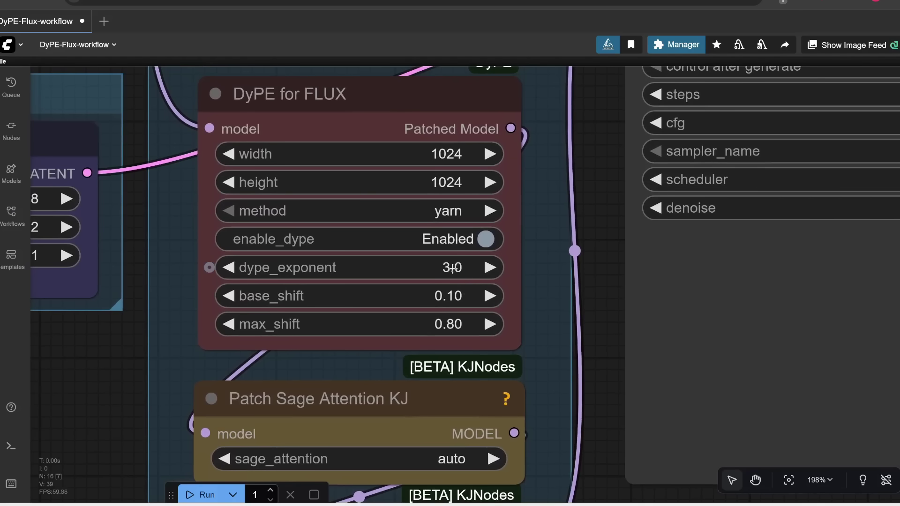
pyautogui.moveTo(449, 271)
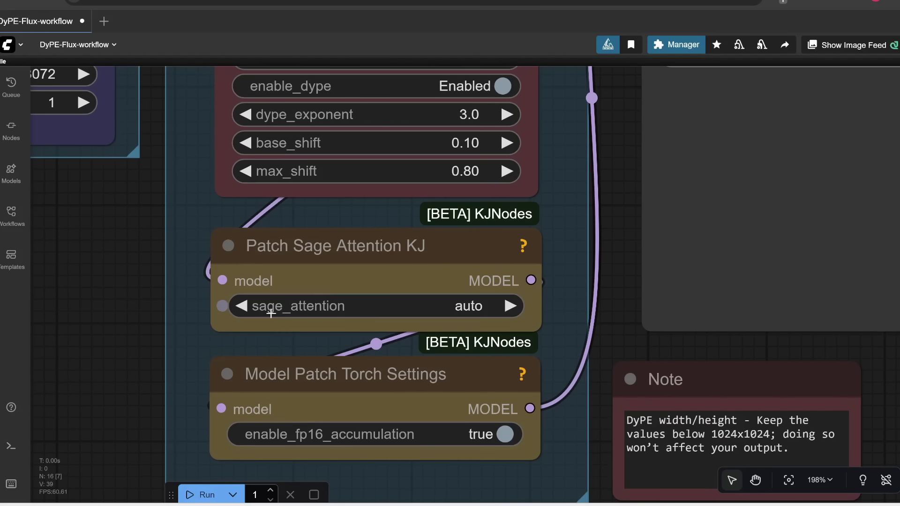
# Switch sage_attention to disabled and then back to auto
pyautogui.moveTo(271, 313)
pyautogui.moveTo(303, 306)
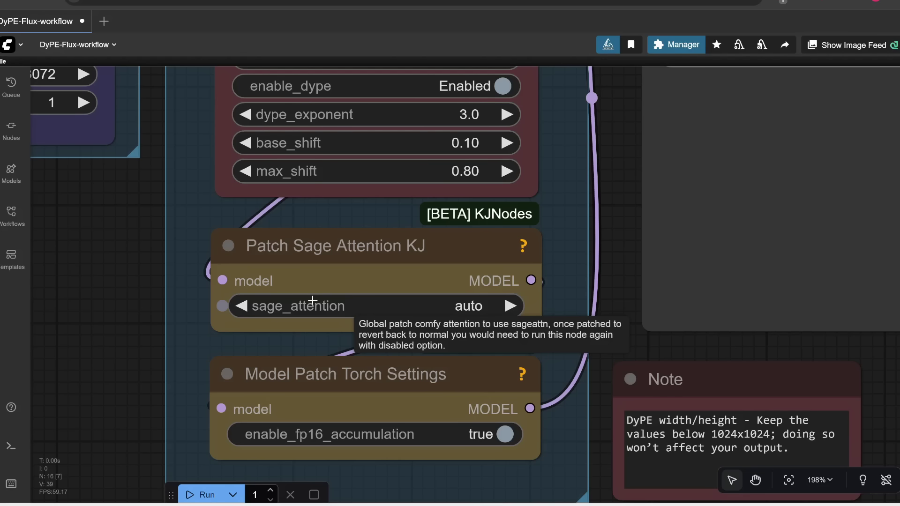
pyautogui.click(468, 309)
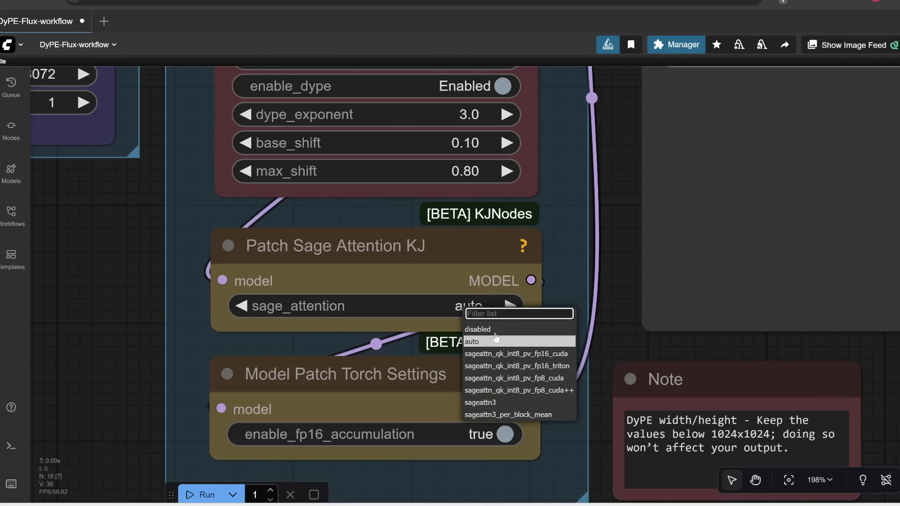
pyautogui.click(477, 329)
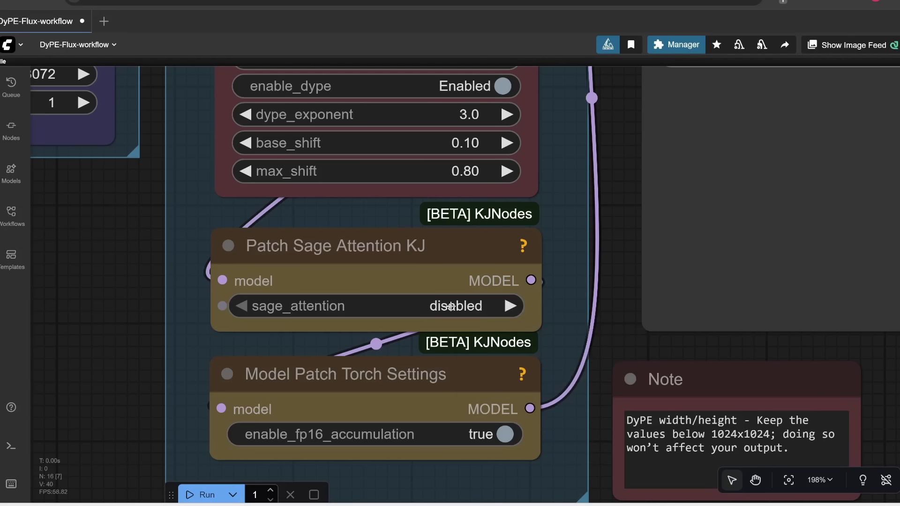
pyautogui.click(486, 307)
pyautogui.click(496, 328)
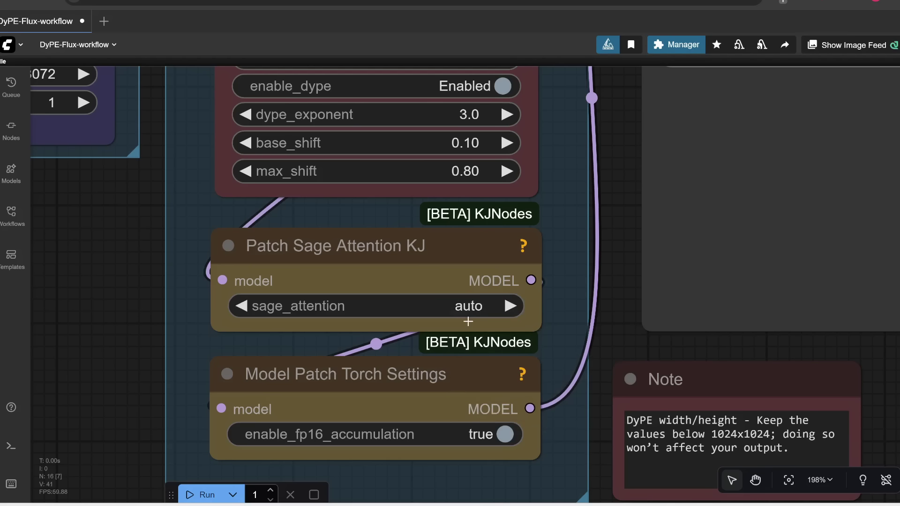
# Bypass the Model Patch Torch Settings node with Ctrl+B
pyautogui.scroll(-2, 487, 375)
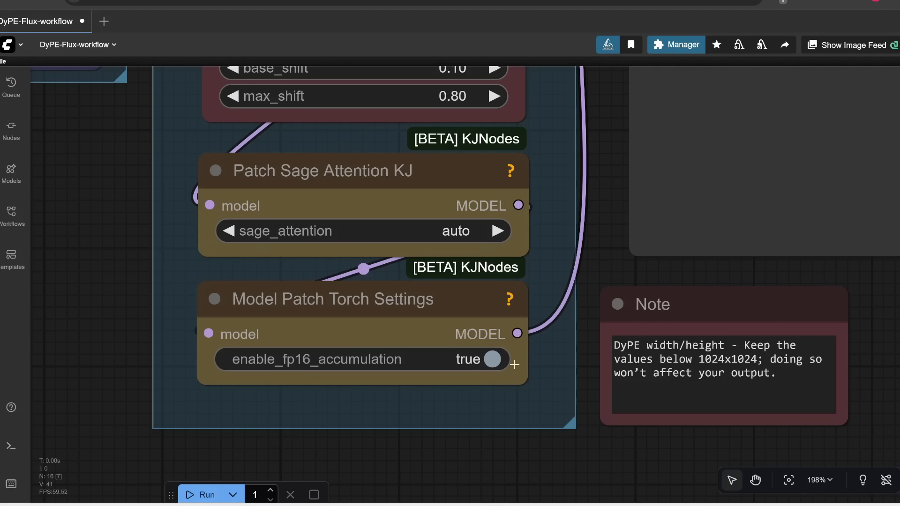
pyautogui.click(403, 299)
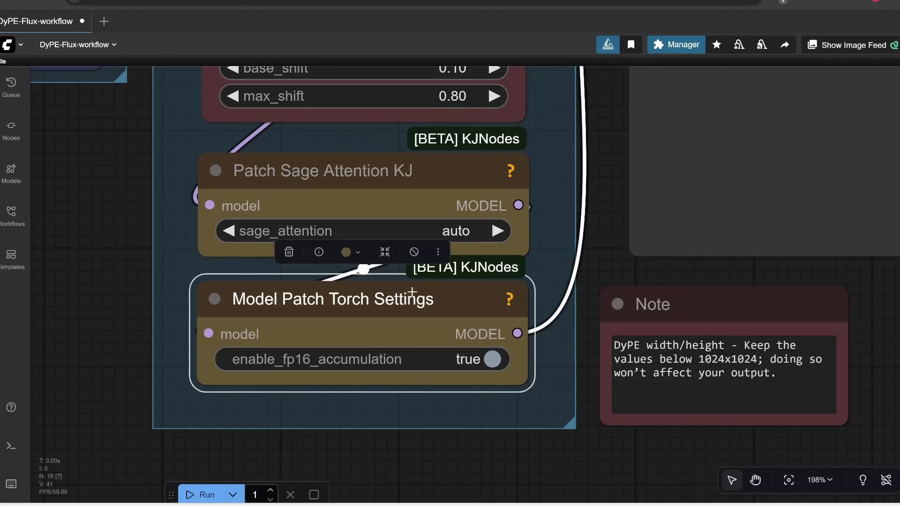
pyautogui.hotkey('ctrl', 'b')
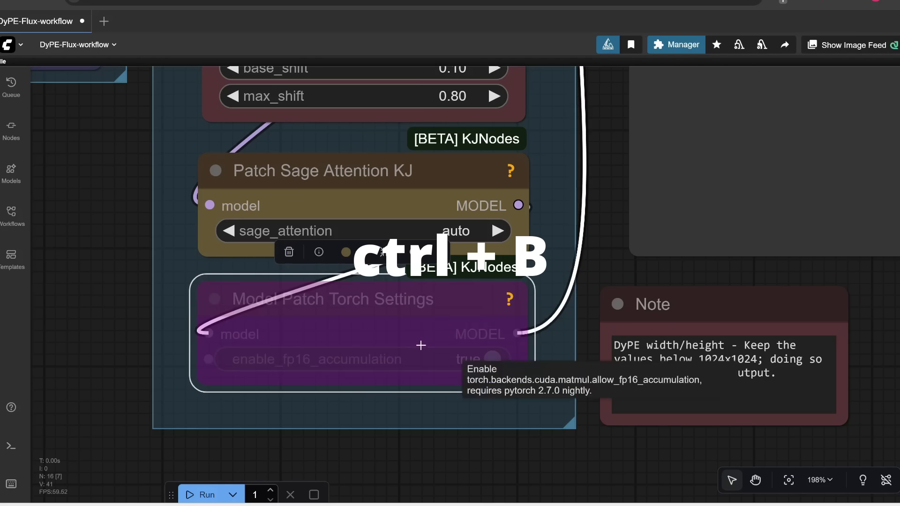
pyautogui.scroll(-7, 583, 285)
pyautogui.scroll(2, 522, 150)
pyautogui.scroll(4, 480, 240)
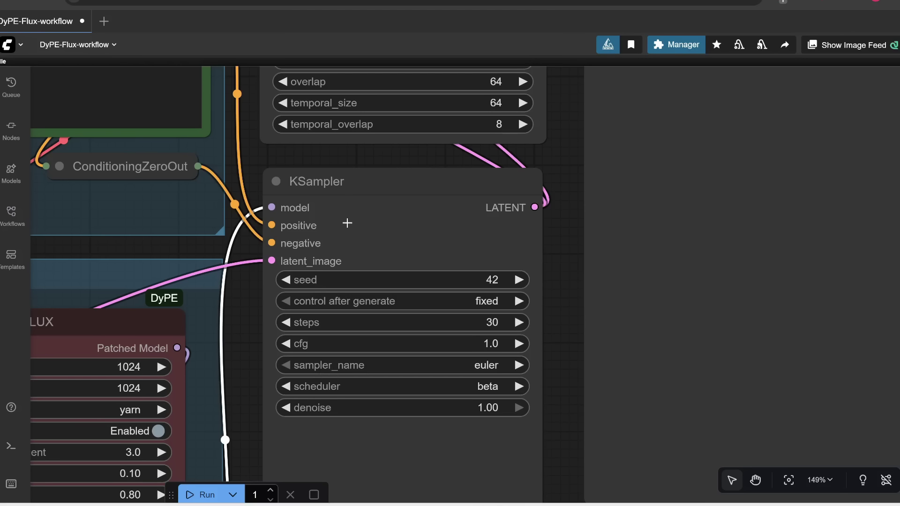
pyautogui.scroll(2, 347, 223)
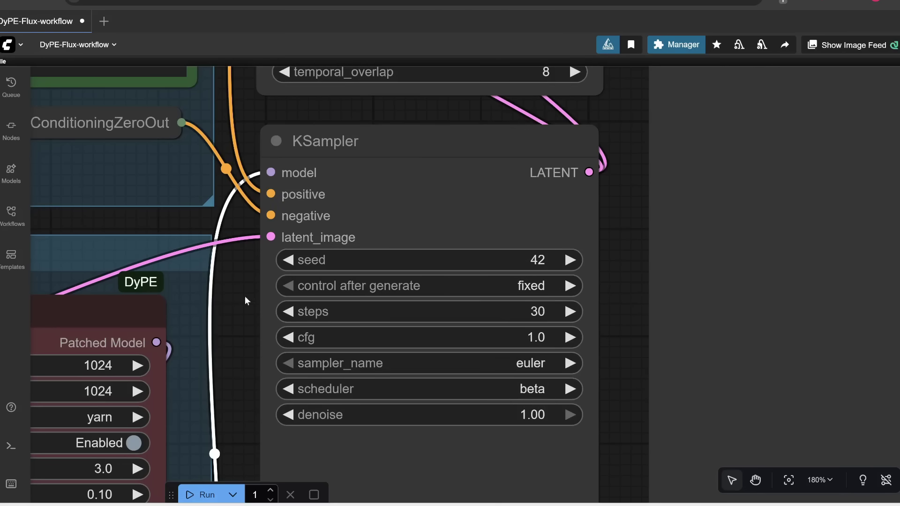
pyautogui.moveTo(247, 297); pyautogui.dragTo(507, 503)
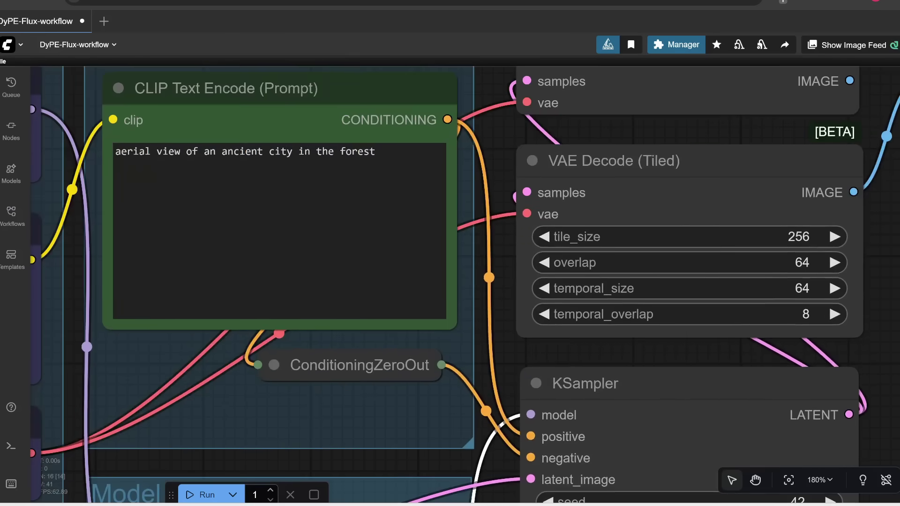
pyautogui.moveTo(375, 152); pyautogui.dragTo(115, 151)
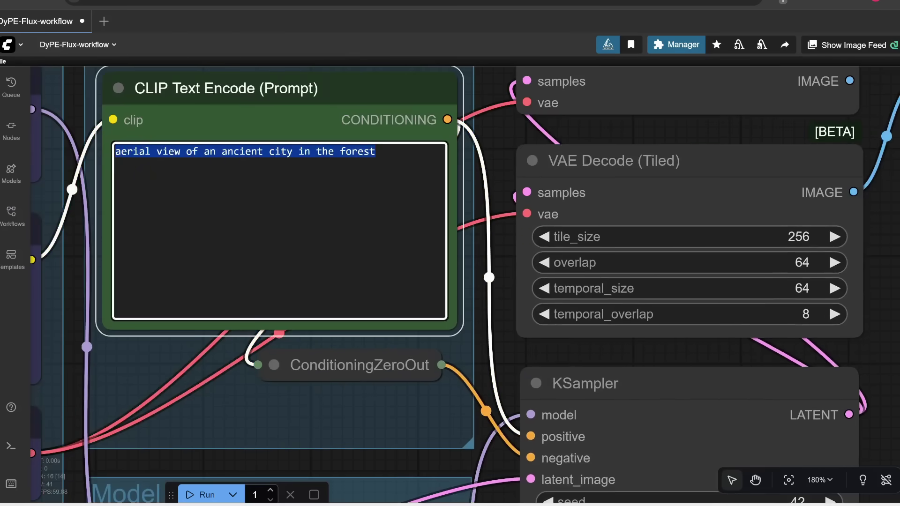
pyautogui.moveTo(513, 356); pyautogui.dragTo(221, 92)
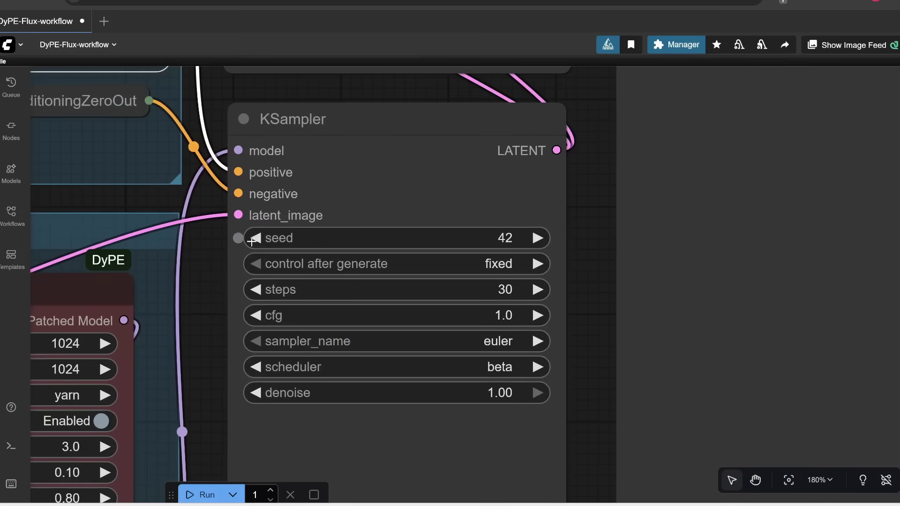
pyautogui.click(501, 263)
pyautogui.click(515, 301)
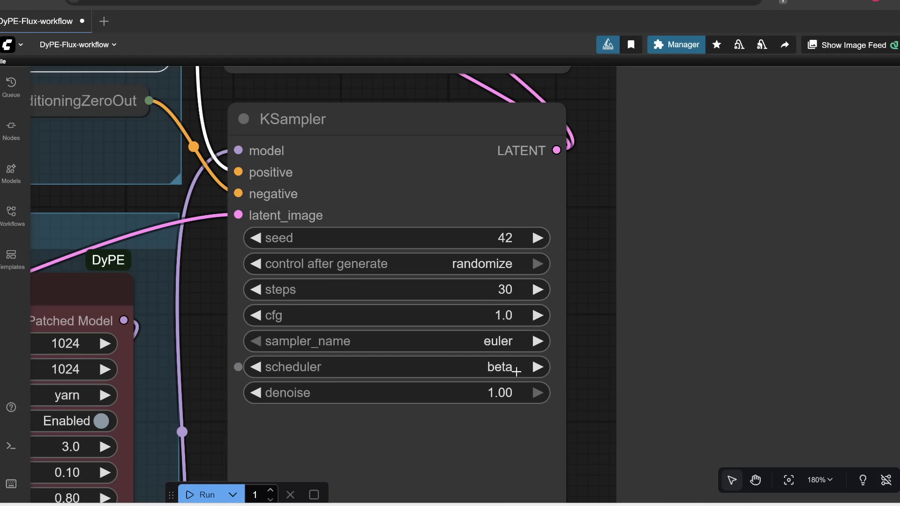
pyautogui.click(518, 340)
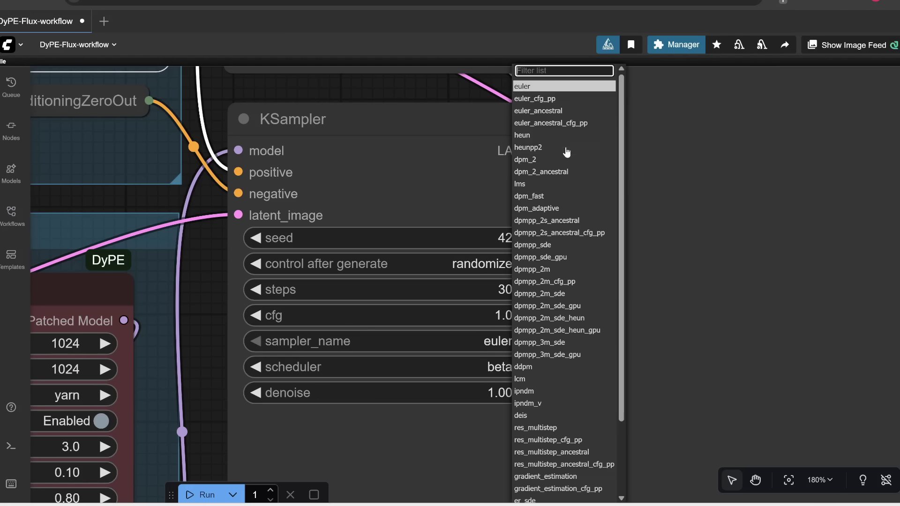
pyautogui.scroll(-2, 568, 176)
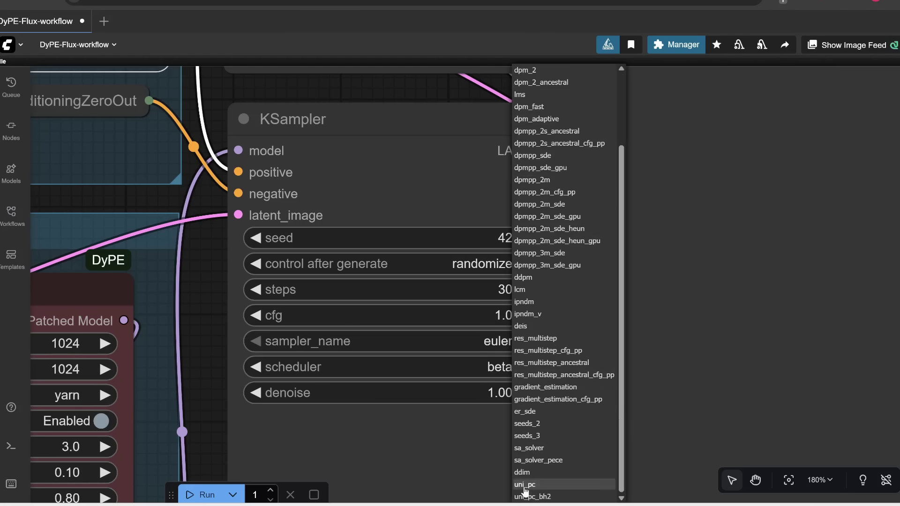
pyautogui.click(539, 351)
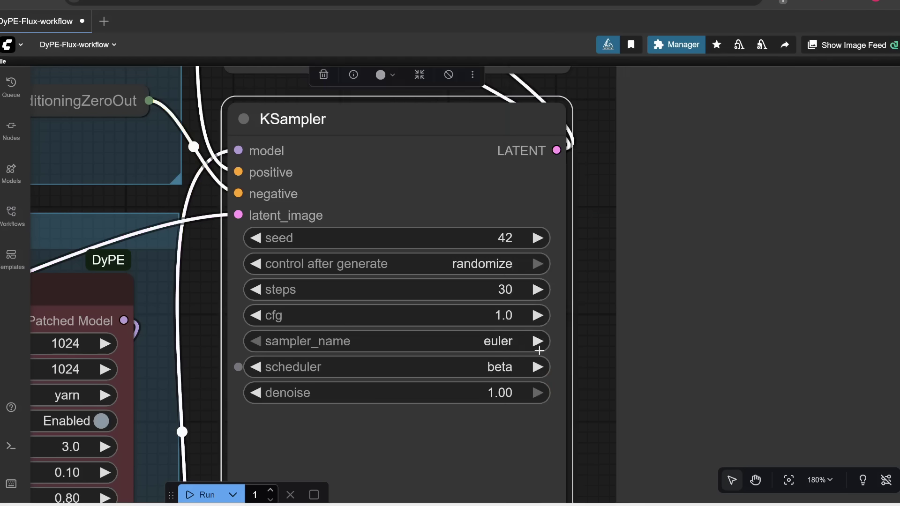
pyautogui.click(498, 342)
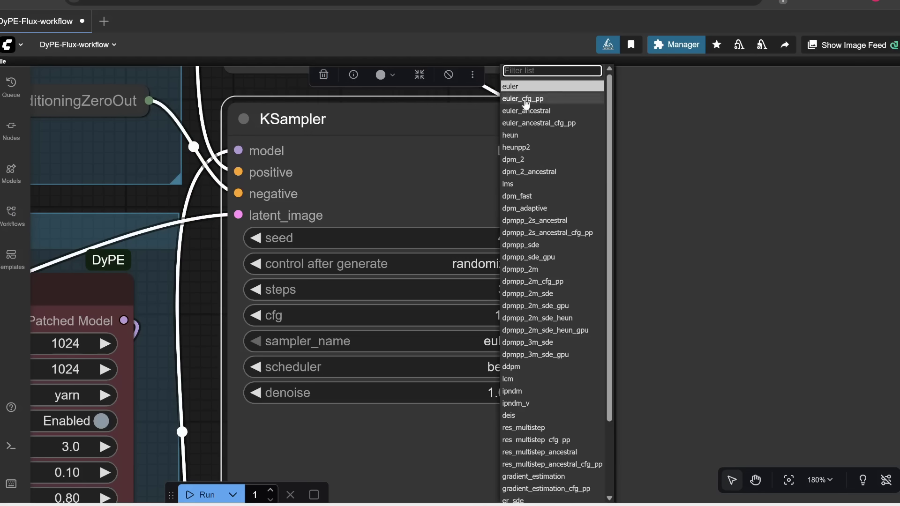
# Run the workflow to render the 2048×3072 ancient forest city image
pyautogui.scroll(-8, 597, 210)
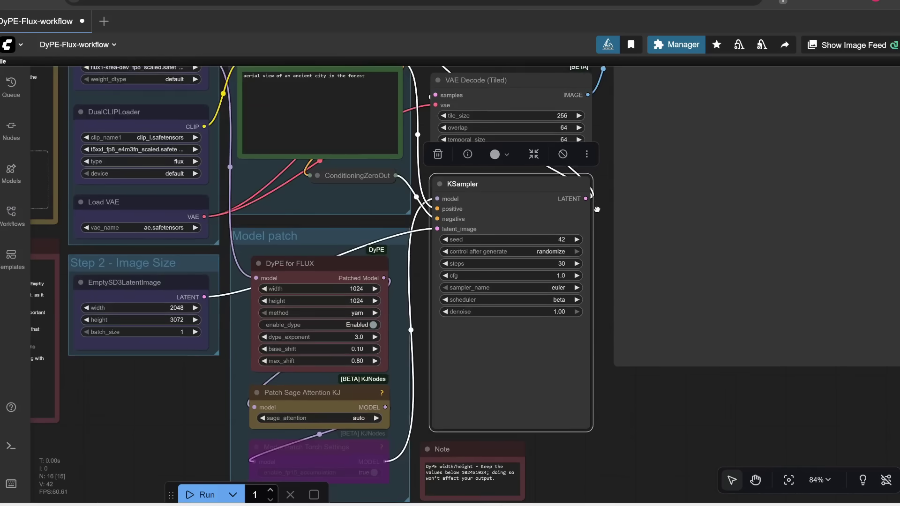
pyautogui.moveTo(597, 209); pyautogui.dragTo(688, 281)
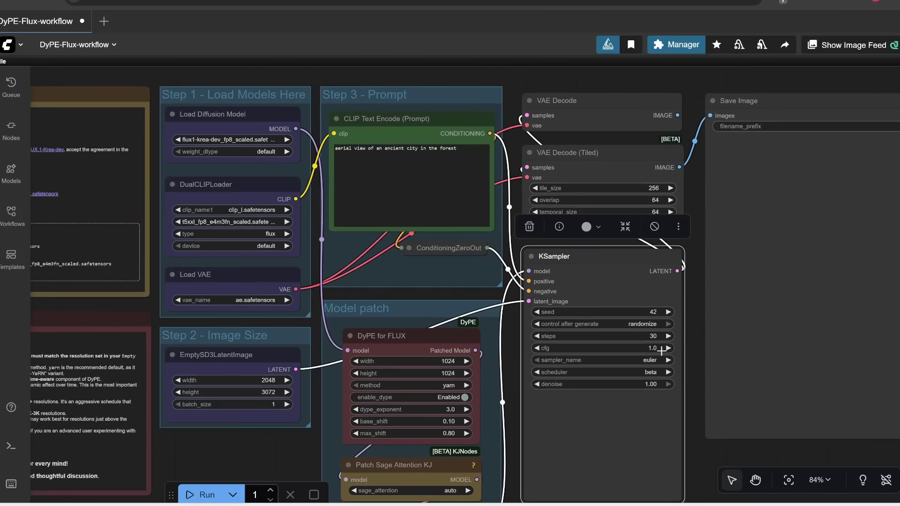
pyautogui.click(201, 495)
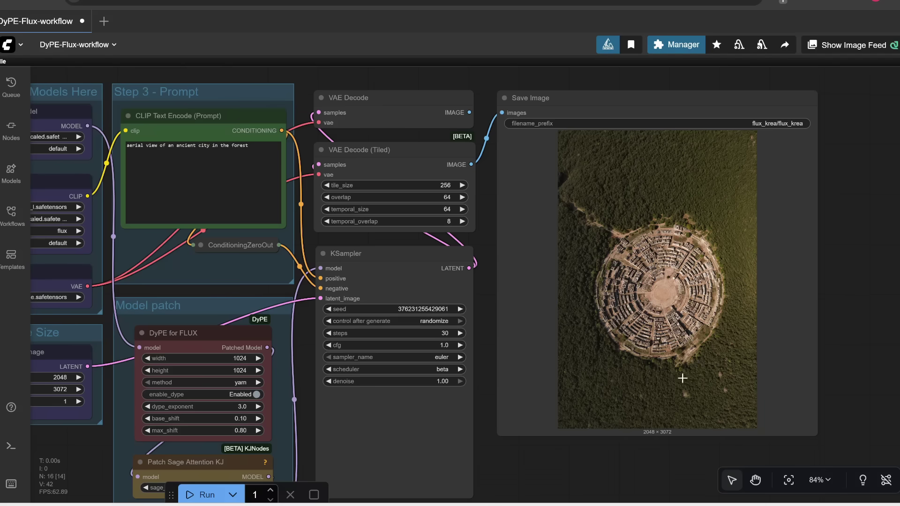
# Zoom in on the finished forest city image in the Save Image preview
pyautogui.scroll(3, 675, 385)
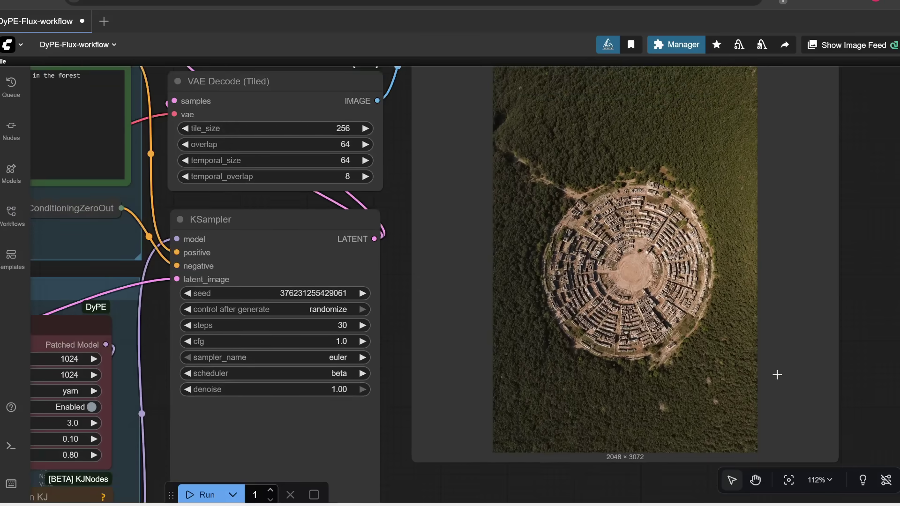
pyautogui.scroll(4, 701, 404)
pyautogui.scroll(-6, 701, 404)
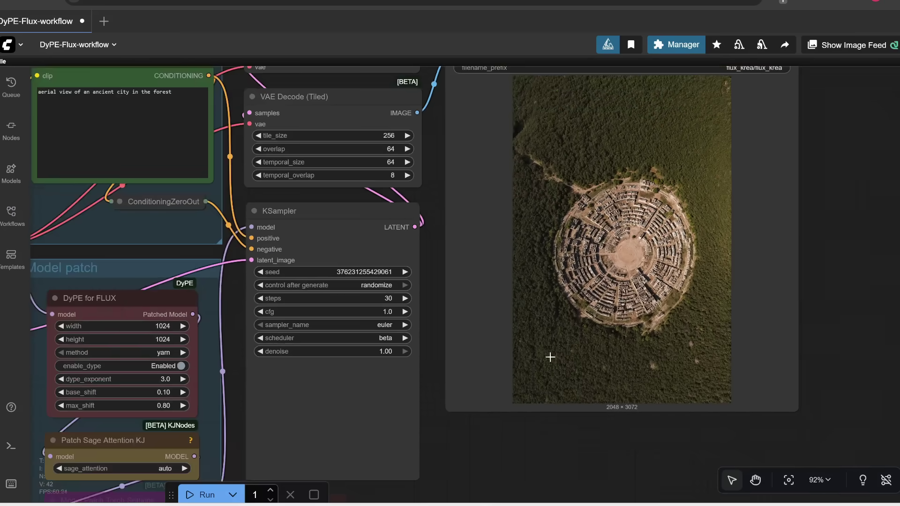
pyautogui.moveTo(432, 228); pyautogui.dragTo(398, 360)
pyautogui.scroll(2, 444, 143)
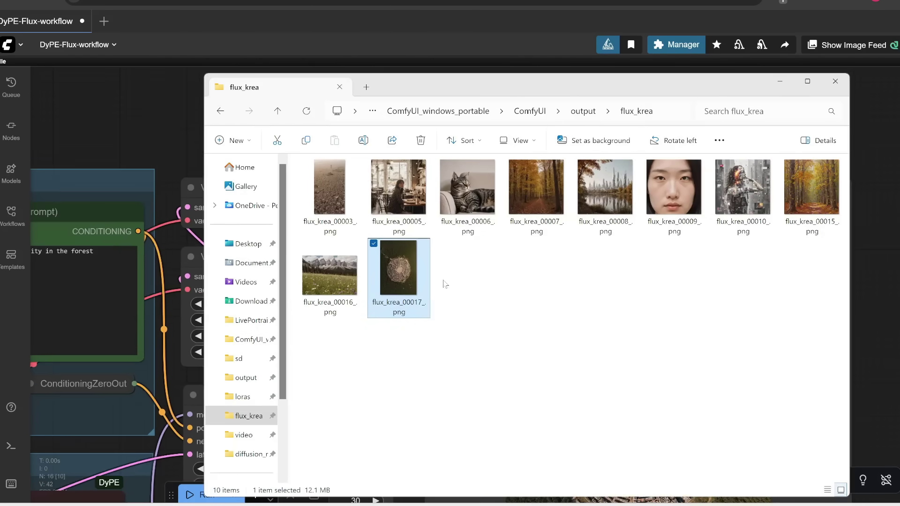
# Open flux_krea_00017.png in Photos and zoom in on it
pyautogui.doubleClick(407, 277)
pyautogui.scroll(5, 468, 285)
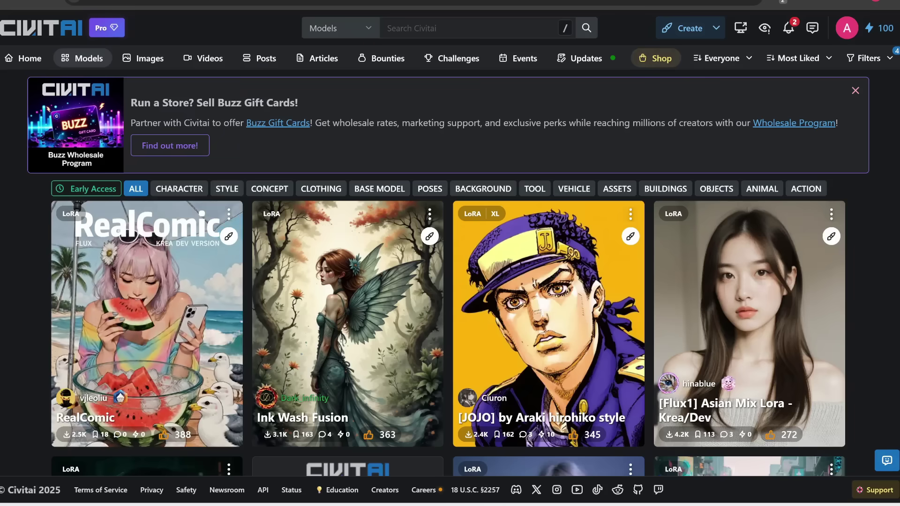
# Download the YFG Beyond Glitch LoRA from its Civitai page into ComfyUI\models\loras
pyautogui.scroll(-5, 881, 257)
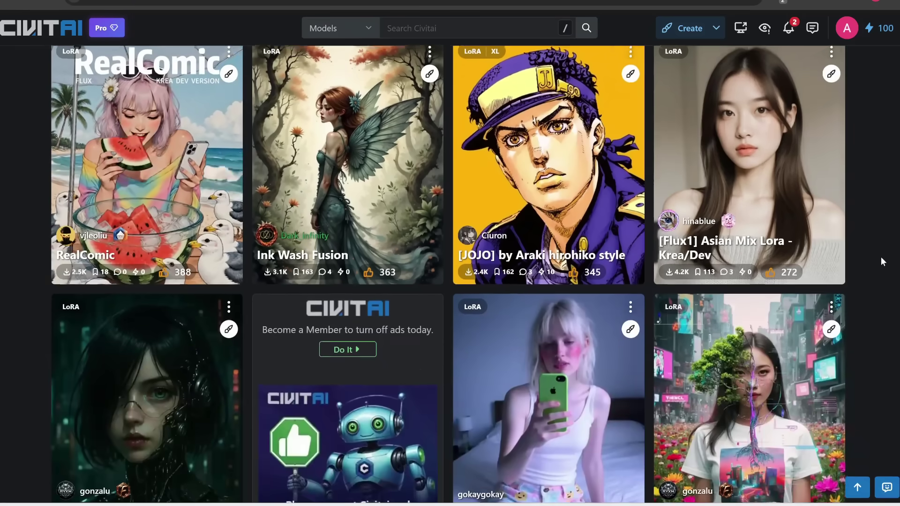
pyautogui.scroll(-1, 882, 256)
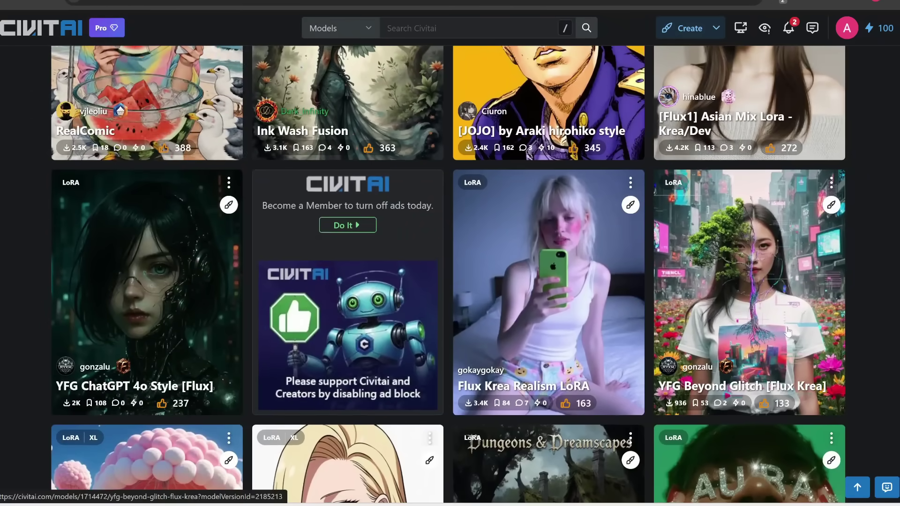
pyautogui.click(788, 332)
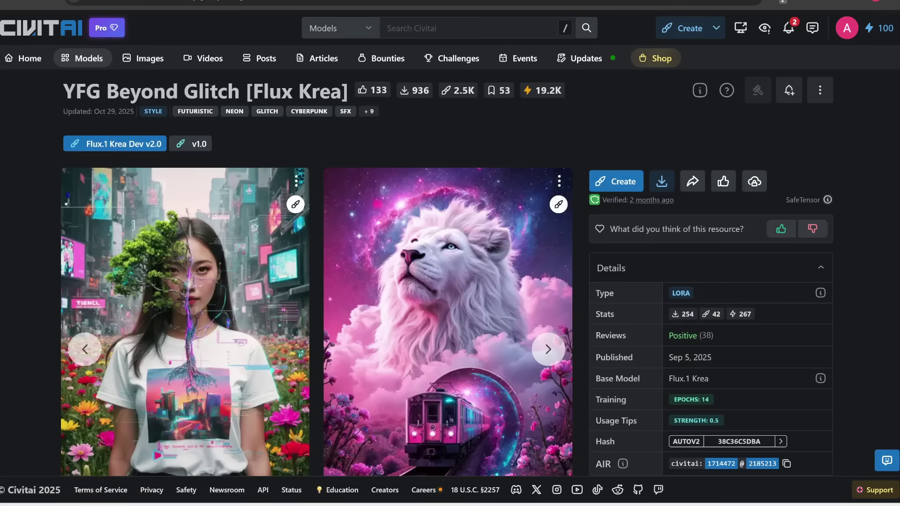
pyautogui.click(661, 187)
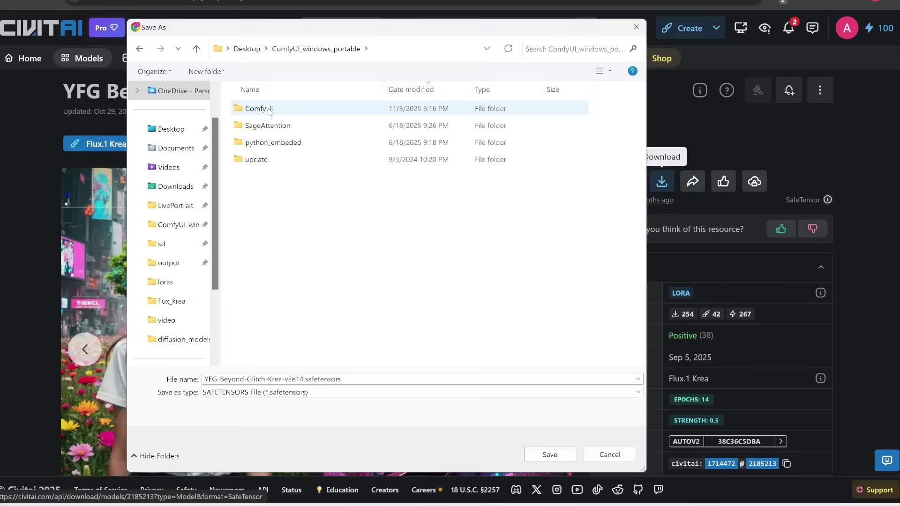
pyautogui.doubleClick(271, 109)
pyautogui.scroll(-2, 263, 309)
pyautogui.doubleClick(255, 307)
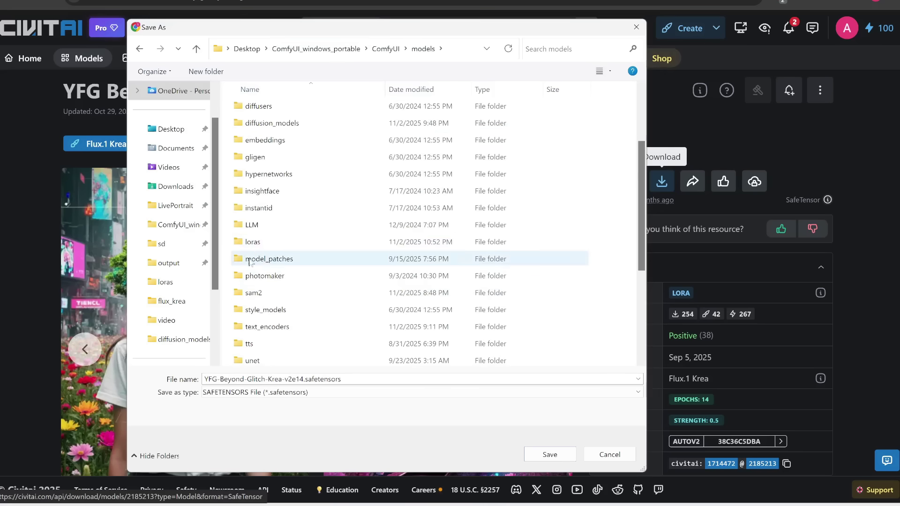
pyautogui.doubleClick(253, 241)
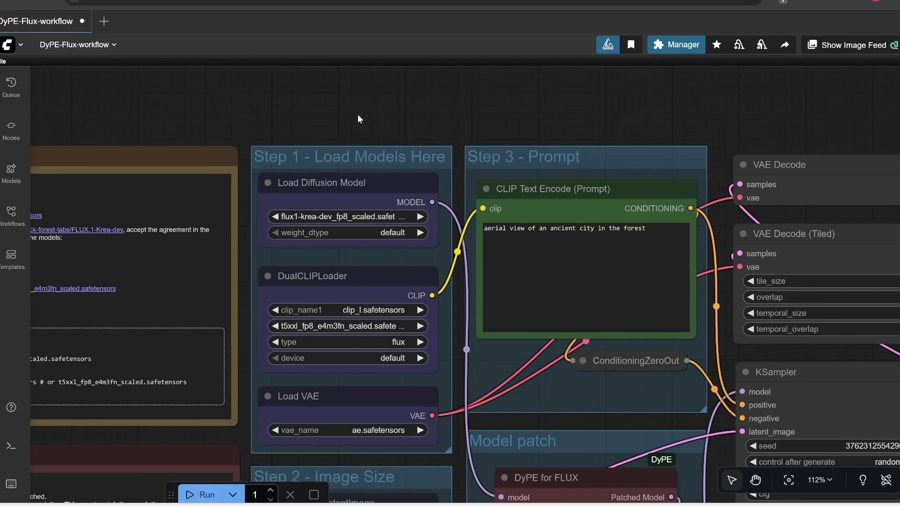
# Move Load Diffusion Model aside and add a LoraLoaderModelOnly node via a 'lora' search
pyautogui.moveTo(357, 116); pyautogui.dragTo(465, 185)
pyautogui.moveTo(430, 252); pyautogui.dragTo(301, 124)
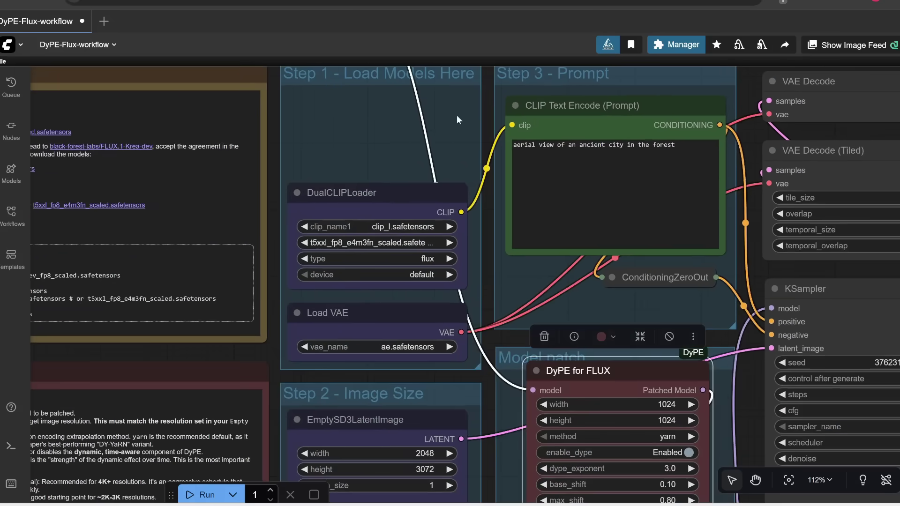
pyautogui.scroll(-4, 482, 166)
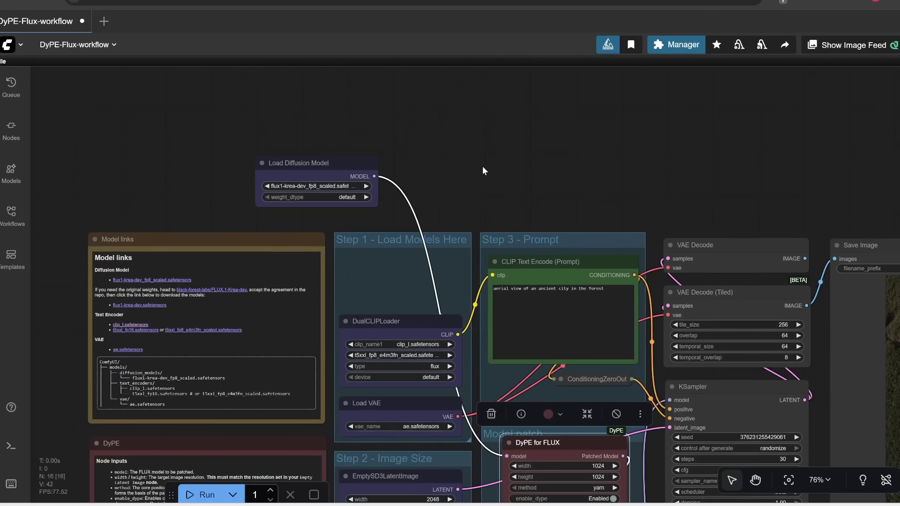
pyautogui.doubleClick(482, 166)
pyautogui.write('lora')
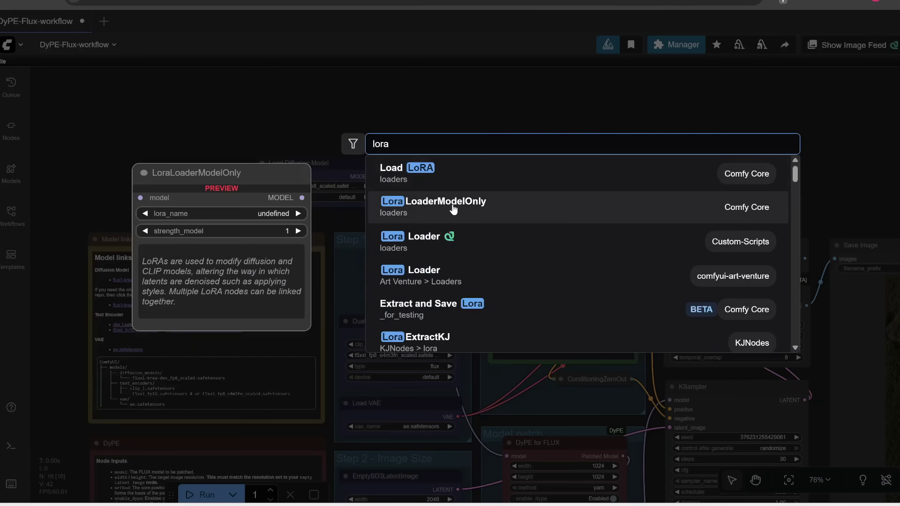
pyautogui.click(453, 209)
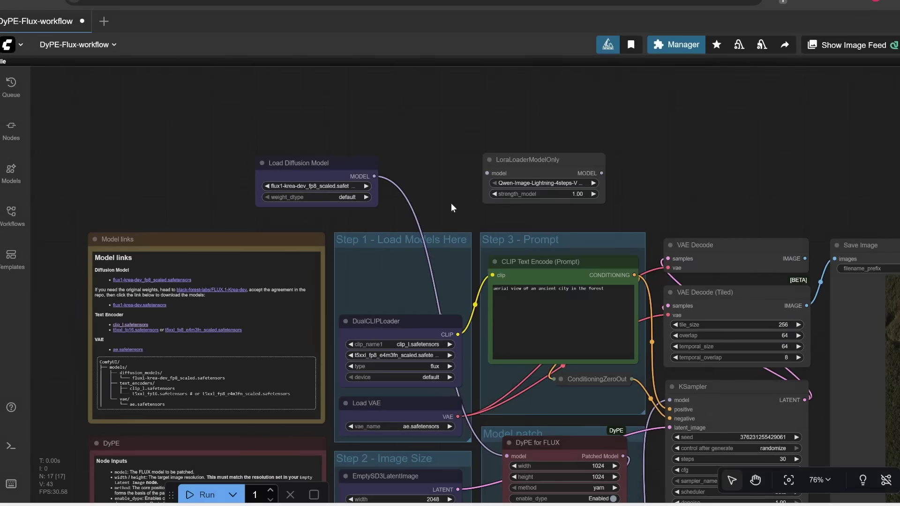
# Route the model through the LoRA loader into DyPE for FLUX, loading YFG-Beyond-Glitch-Krea-v2e14
pyautogui.moveTo(374, 176); pyautogui.dragTo(485, 174)
pyautogui.moveTo(602, 173); pyautogui.dragTo(501, 462)
pyautogui.moveTo(525, 160); pyautogui.dragTo(458, 171)
pyautogui.moveTo(523, 181); pyautogui.dragTo(526, 175)
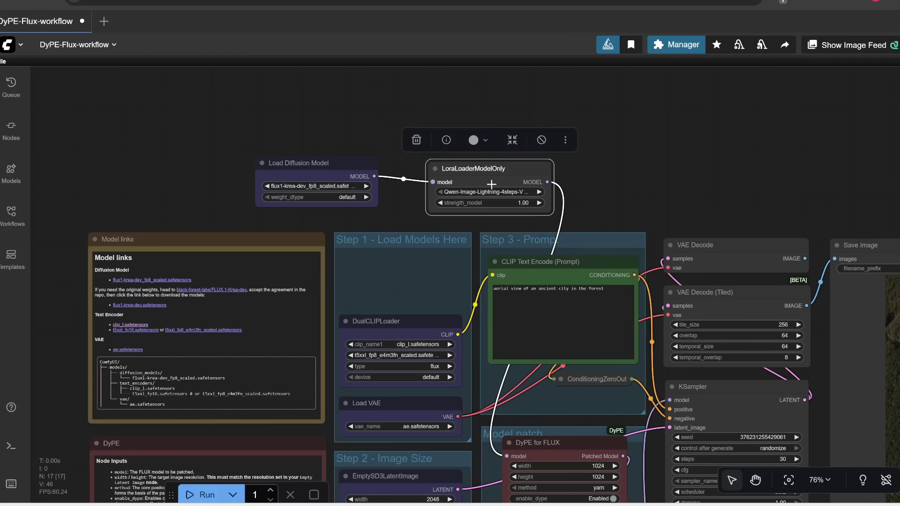
pyautogui.click(473, 192)
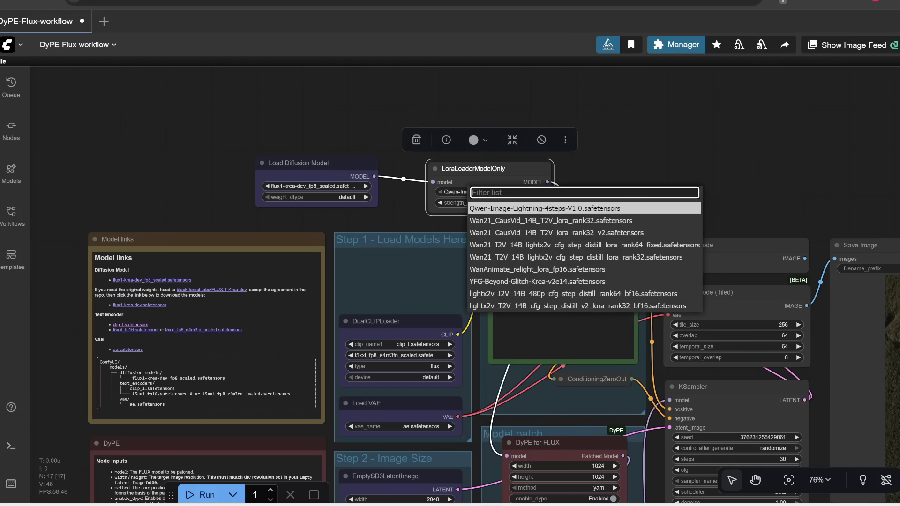
pyautogui.click(498, 281)
pyautogui.moveTo(506, 168); pyautogui.dragTo(426, 261)
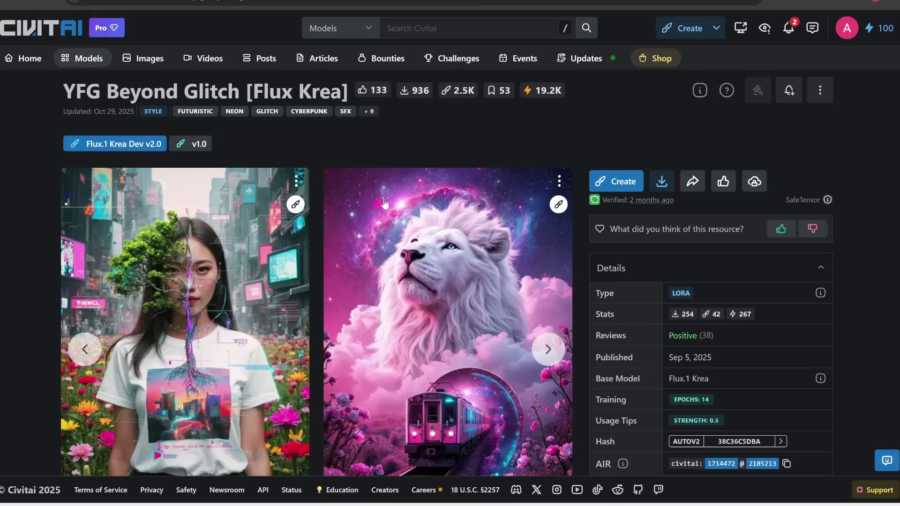
# Select the trigger phrase 'surrounded by graphical images and text' on the YFG Beyond Glitch page
pyautogui.scroll(-5, 382, 206)
pyautogui.scroll(-2, 263, 337)
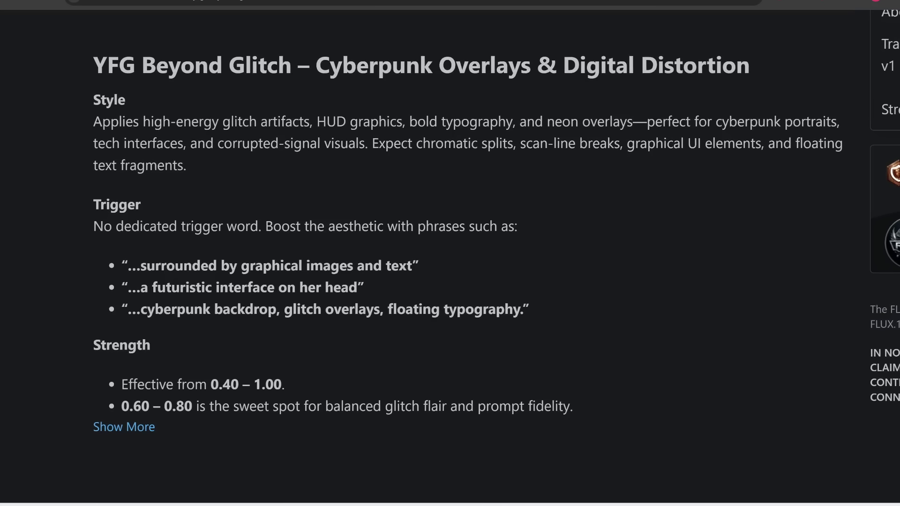
pyautogui.moveTo(140, 265); pyautogui.dragTo(412, 266)
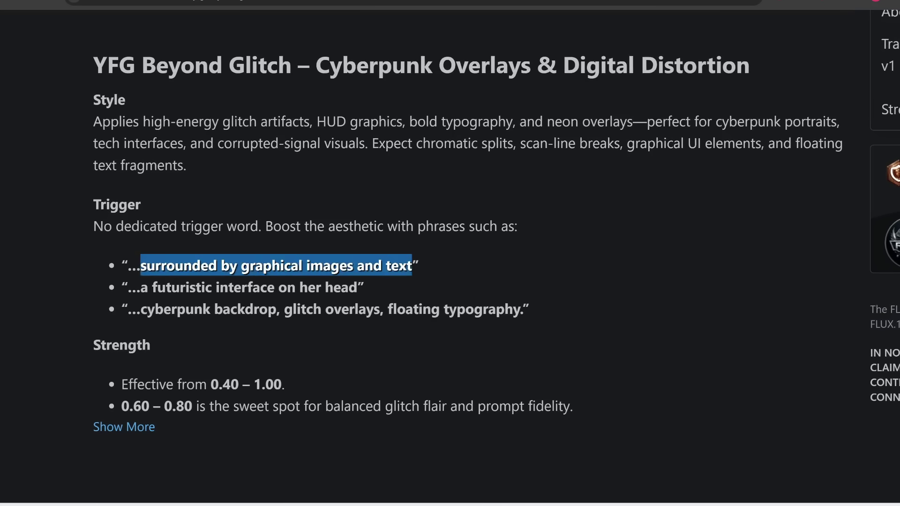
# Paste 'a woman in a city, surrounded by graphical images and text' as the prompt
pyautogui.hotkey('ctrl', 'Tab')
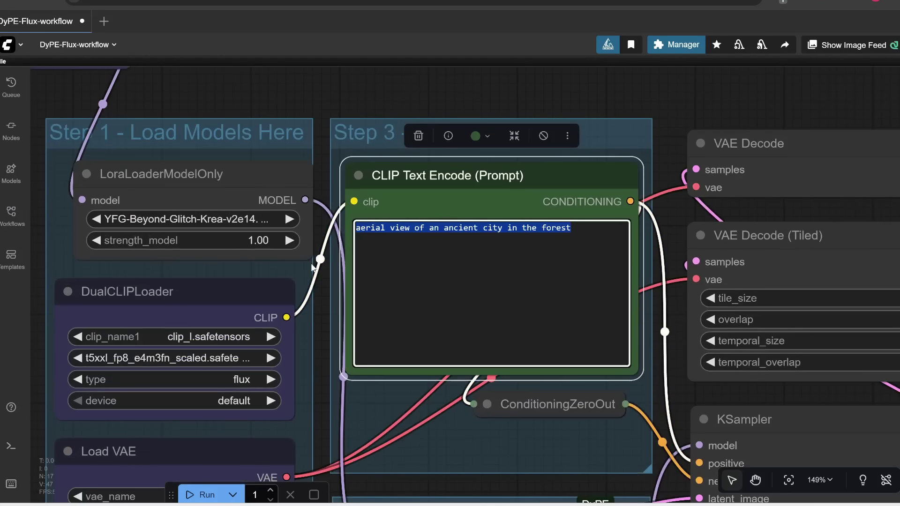
pyautogui.write('a woman in a city, surrounded by graphical images and text')
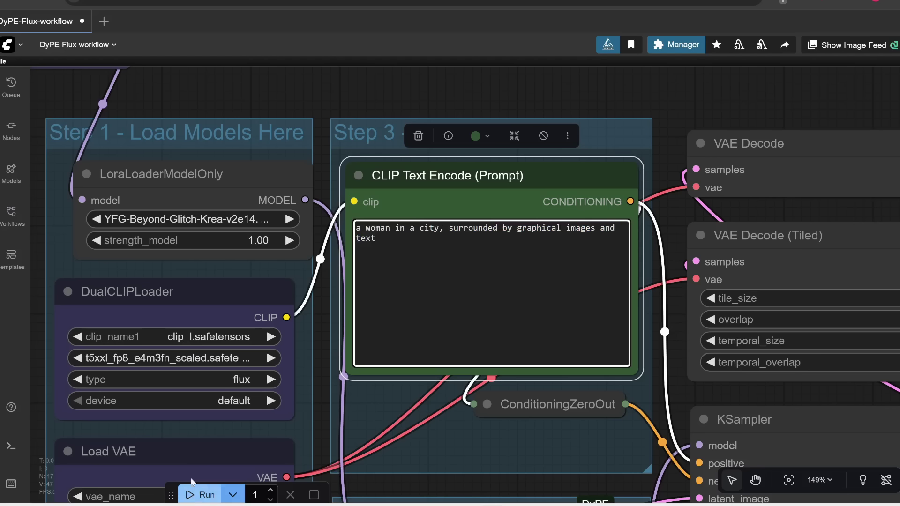
# Render the woman-in-a-city image with the glitch LoRA and inspect the result
pyautogui.click(189, 494)
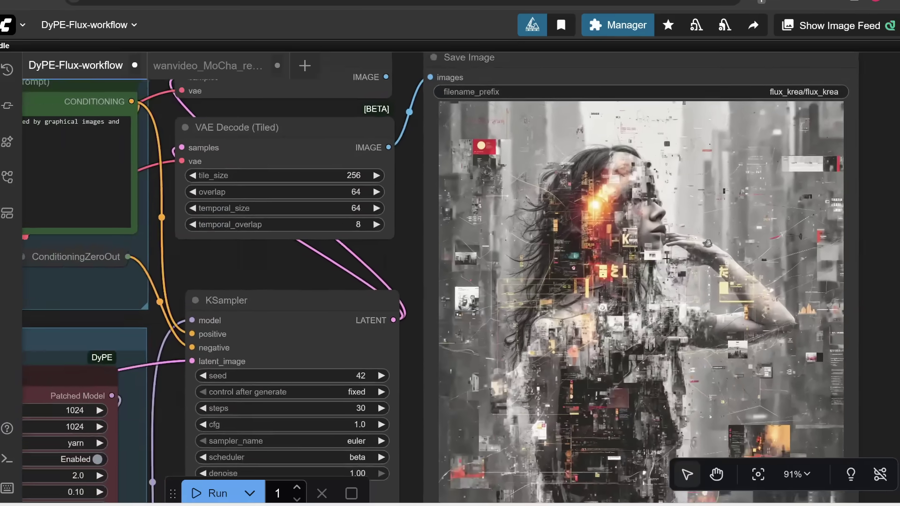
pyautogui.scroll(7, 666, 259)
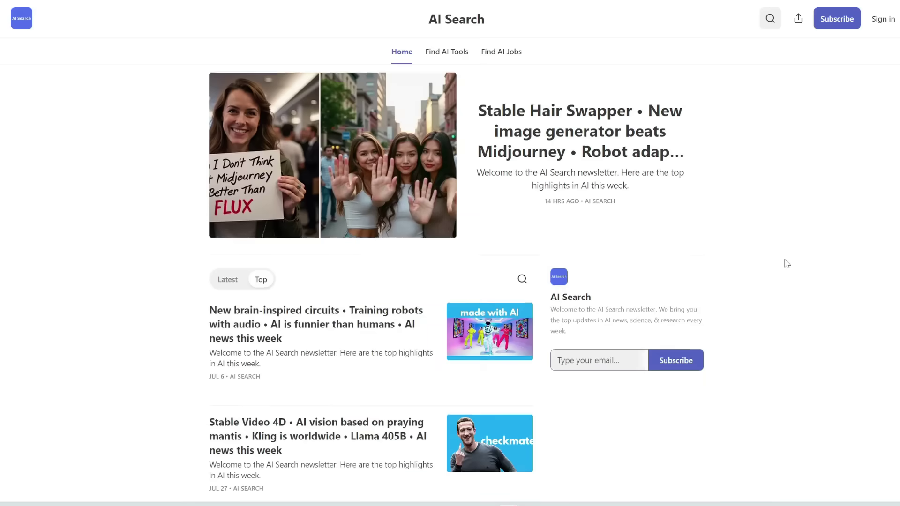
pyautogui.scroll(-15, 785, 261)
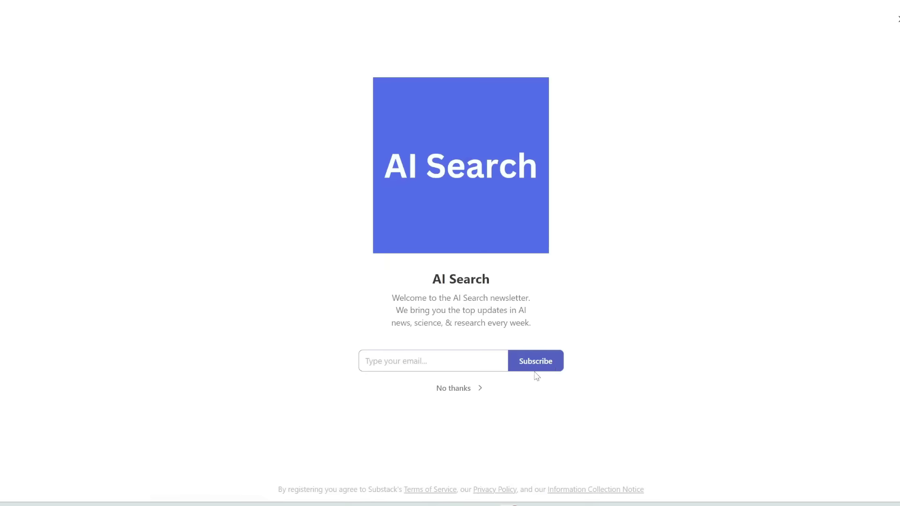